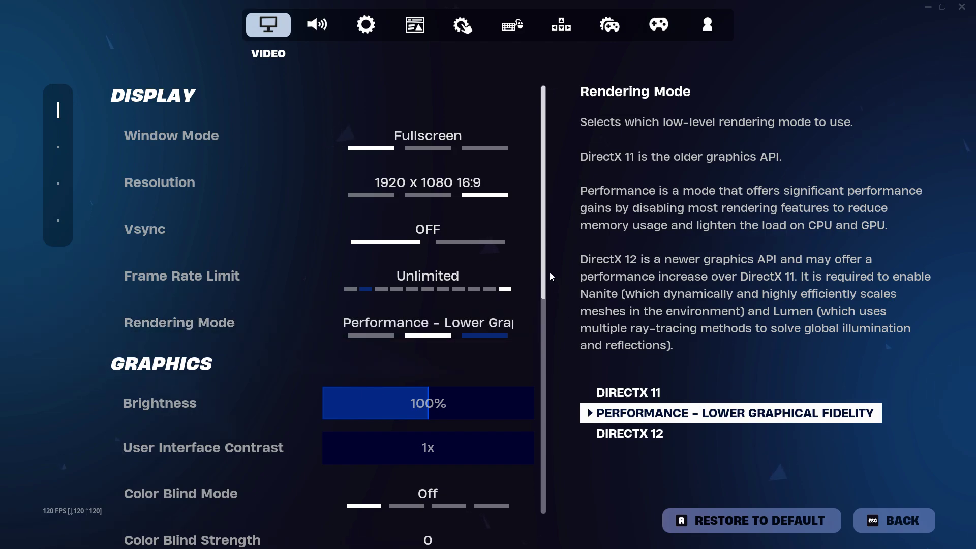
Review the display, graphics, performance-mode quality and advanced graphics options in the video settings, and leave the settings screen.
scroll(538, 322, down, 4)
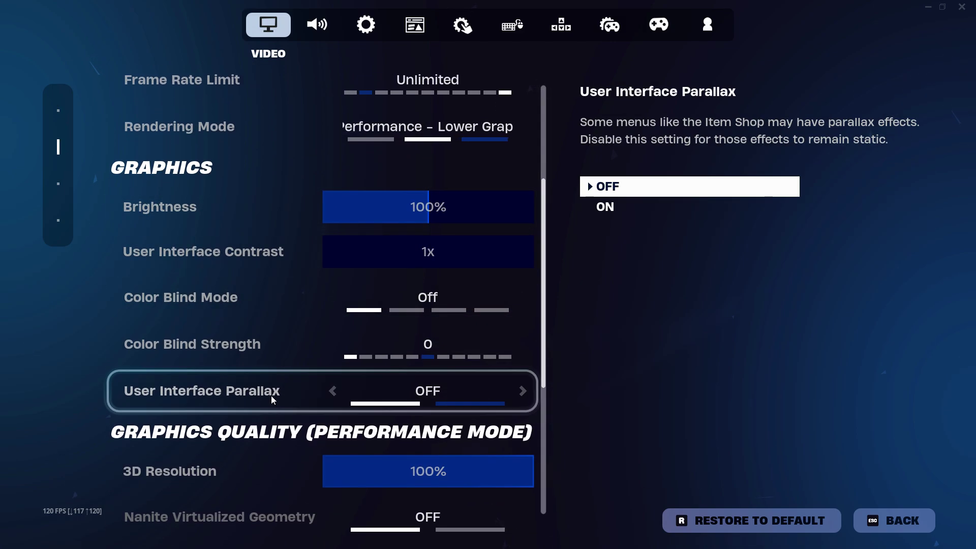
scroll(543, 365, down, 2)
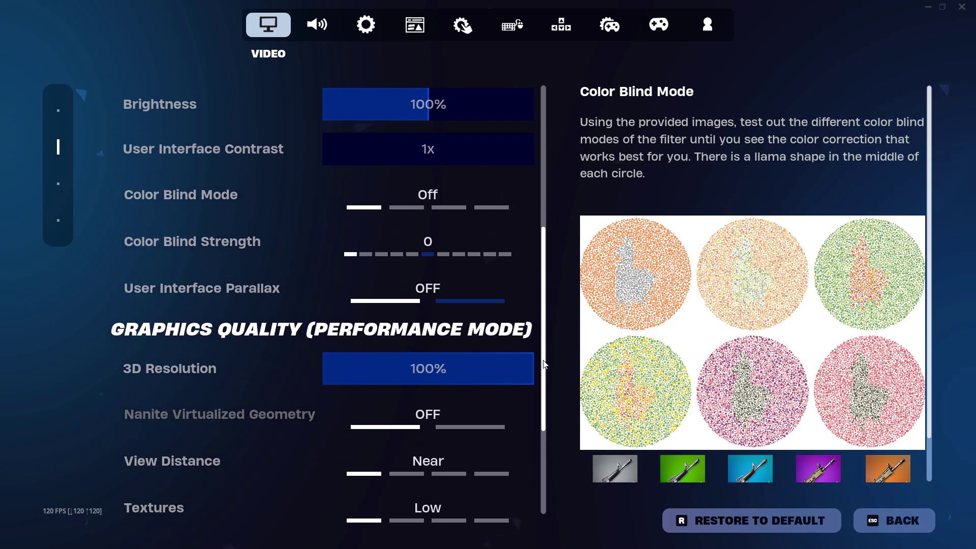
scroll(544, 364, down, 3)
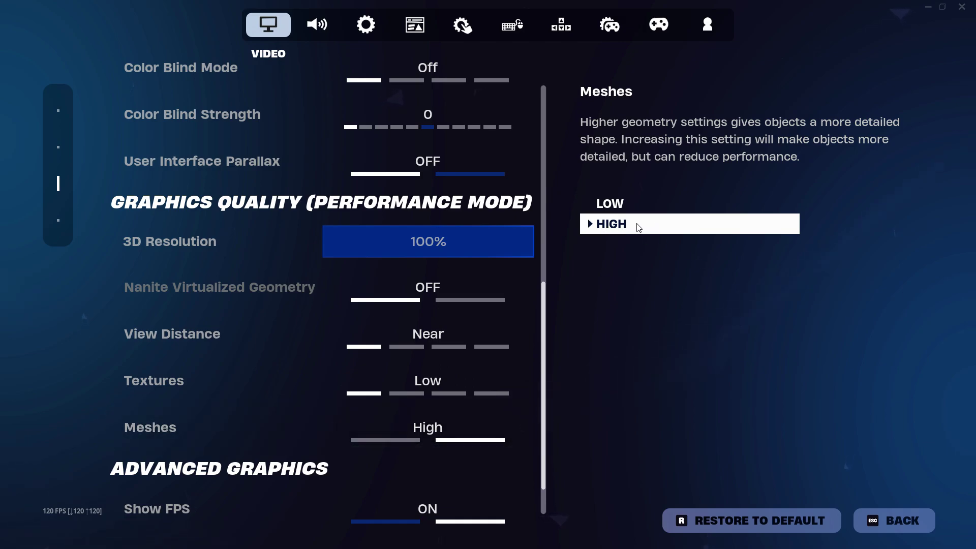
scroll(550, 287, up, 2)
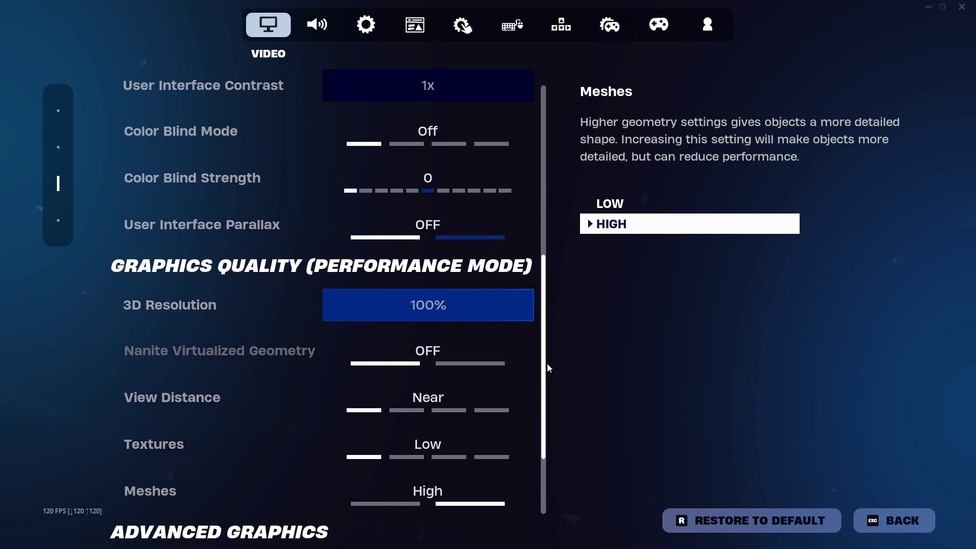
scroll(547, 363, down, 4)
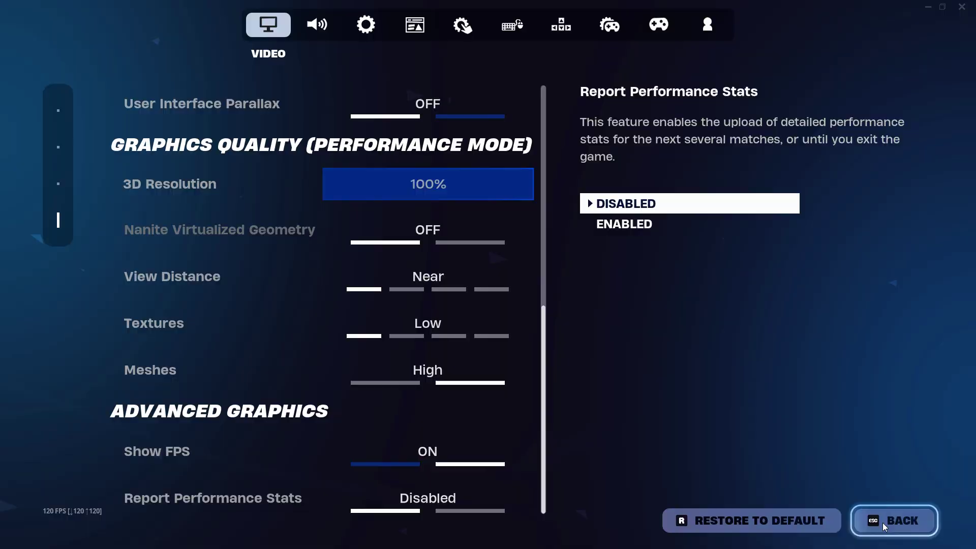
click(897, 520)
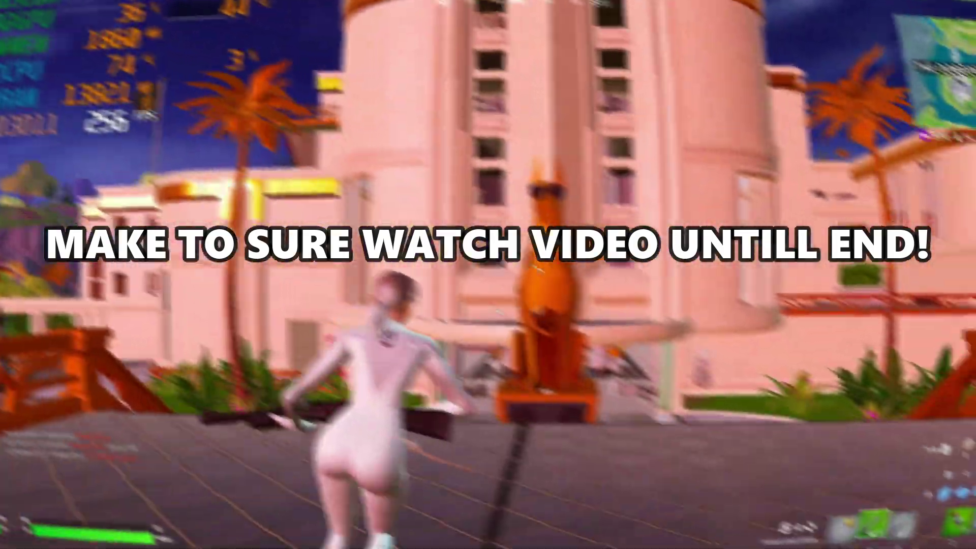
key(1)
key(3)
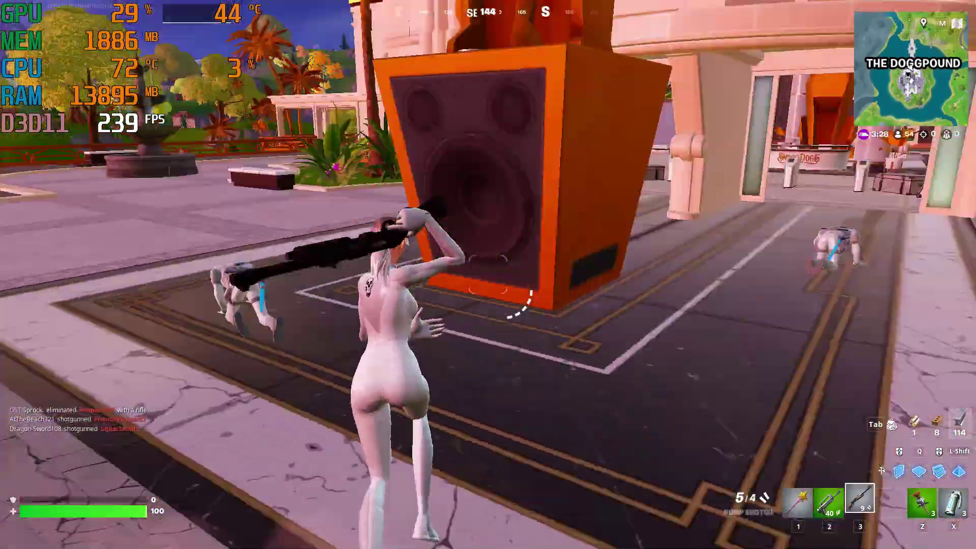
key(w)
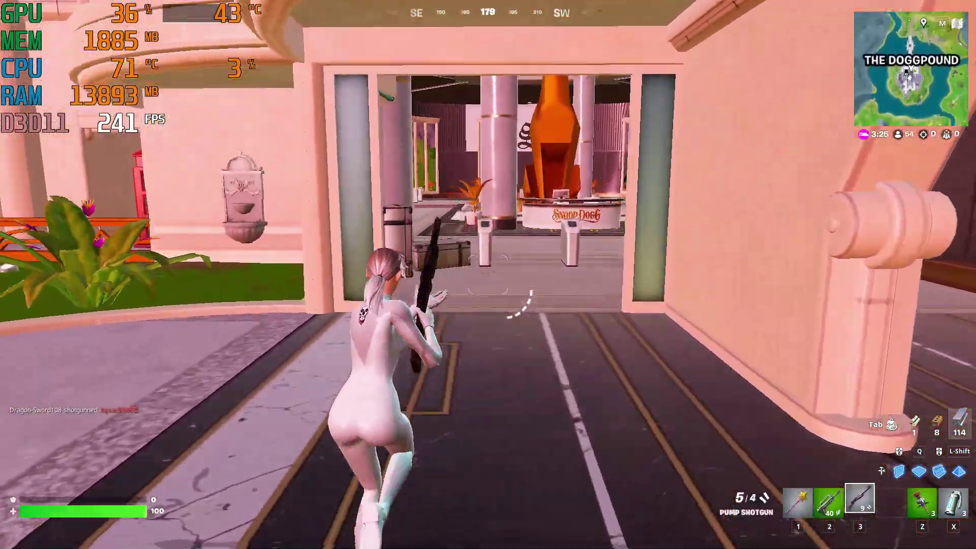
key(w)
key(1)
click(488, 275)
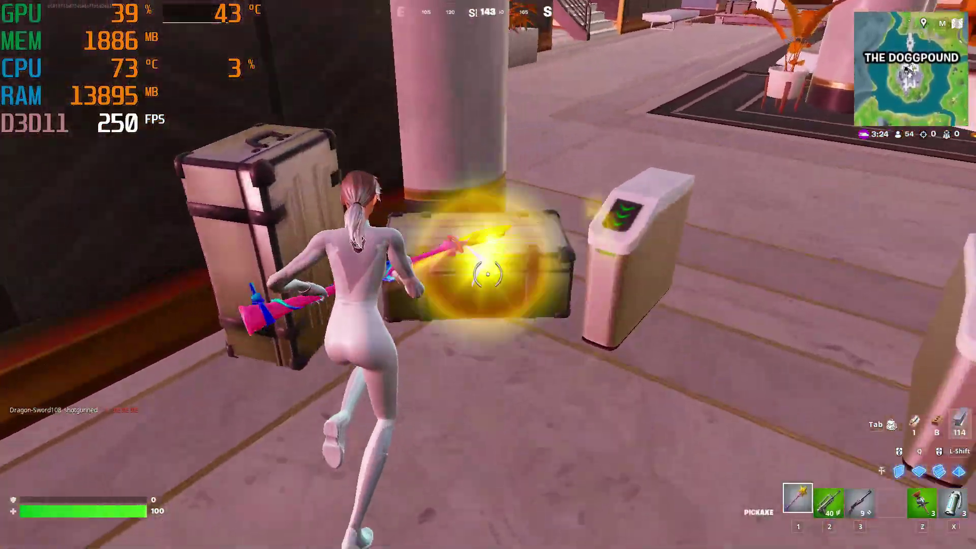
click(488, 274)
key(2)
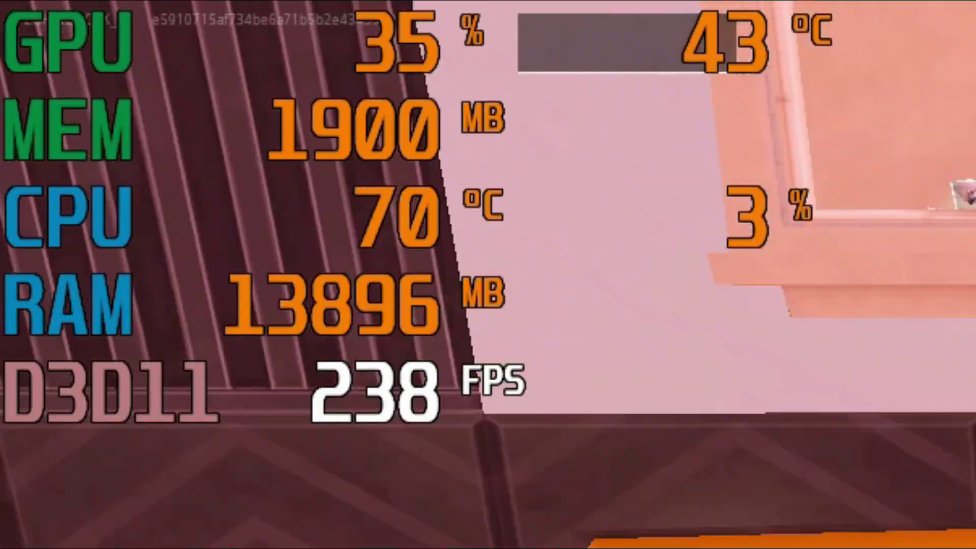
key(1)
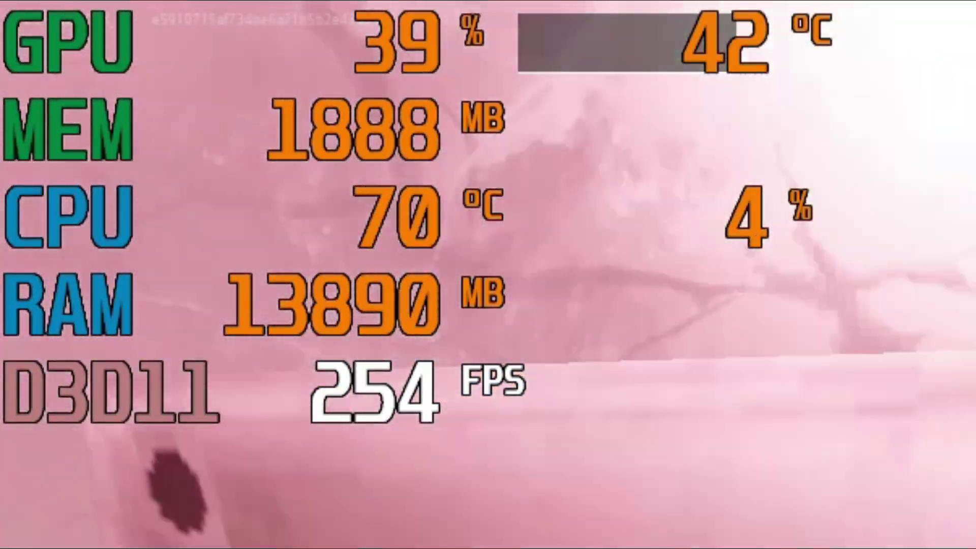
key(Tab)
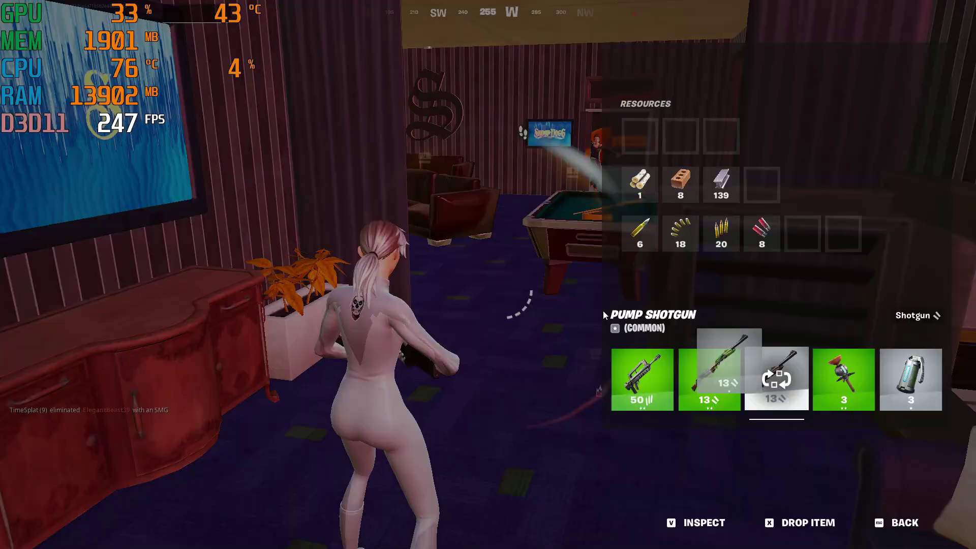
key(Tab)
key(3)
click(488, 274)
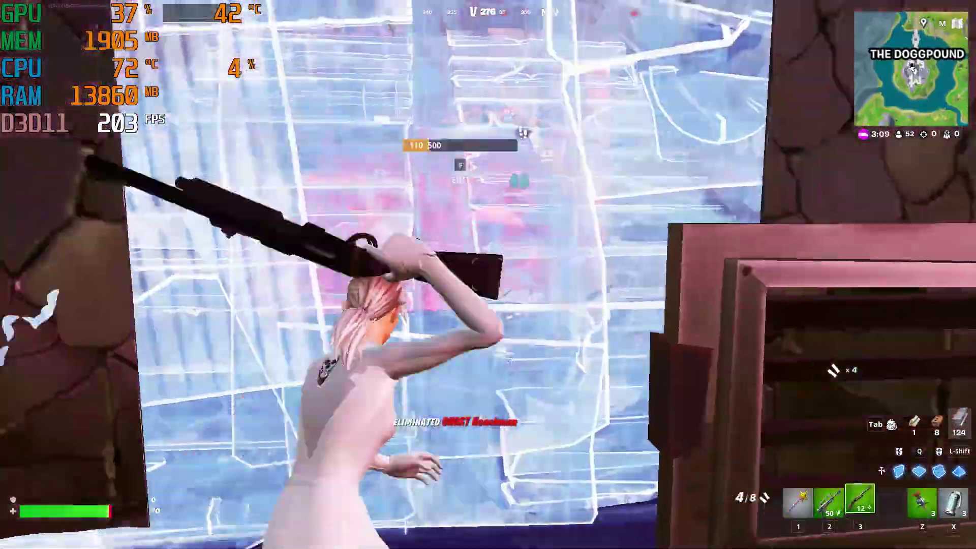
key(q)
click(488, 274)
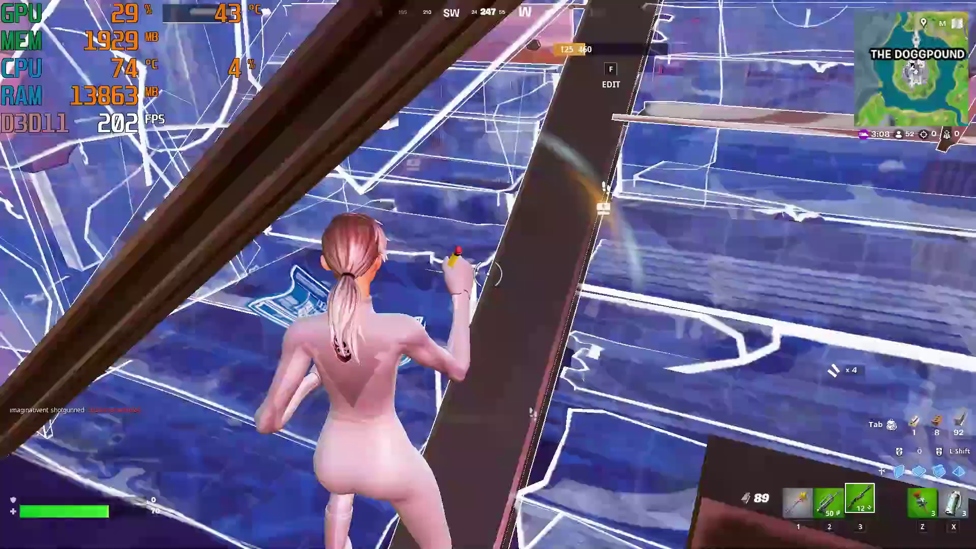
key(q)
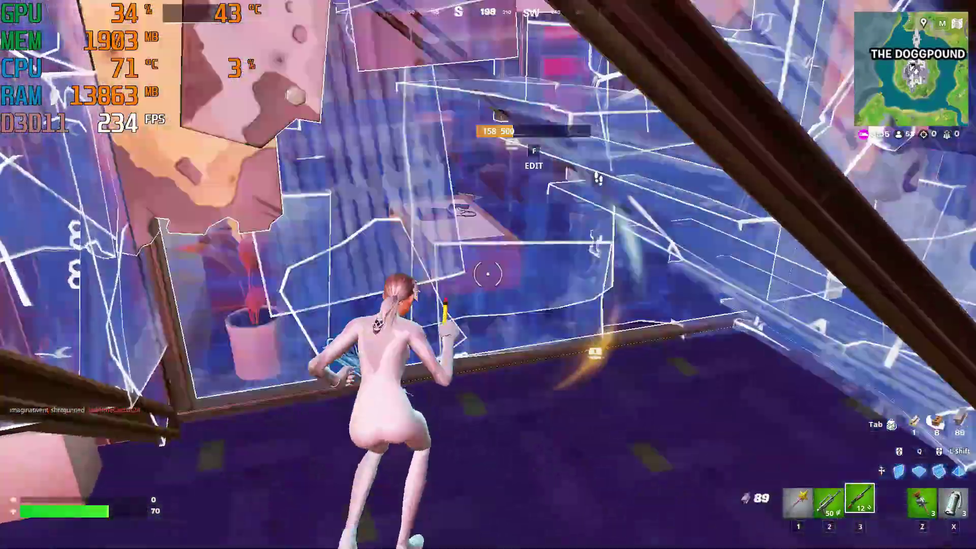
click(488, 275)
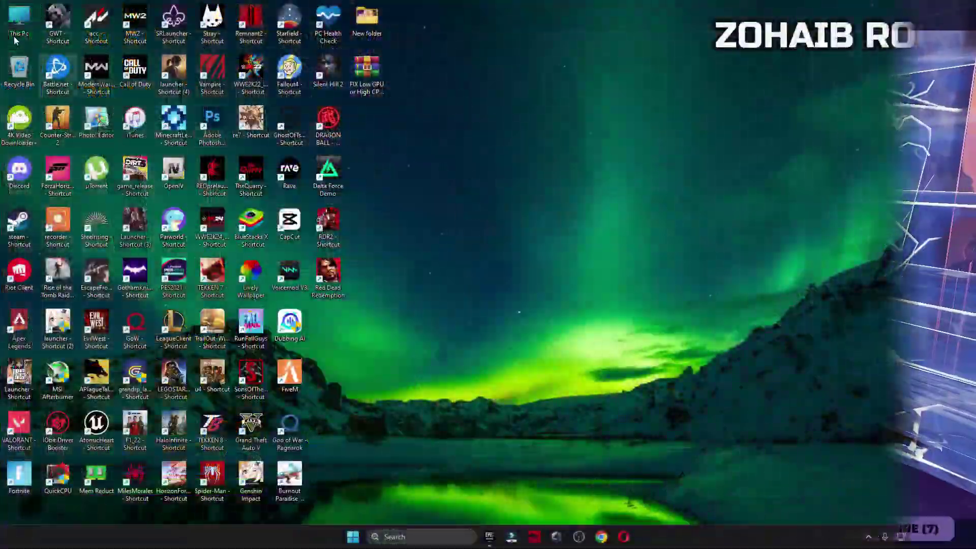
Open Computer Management for This PC and show Device Manager.
right_click(14, 18)
click(54, 141)
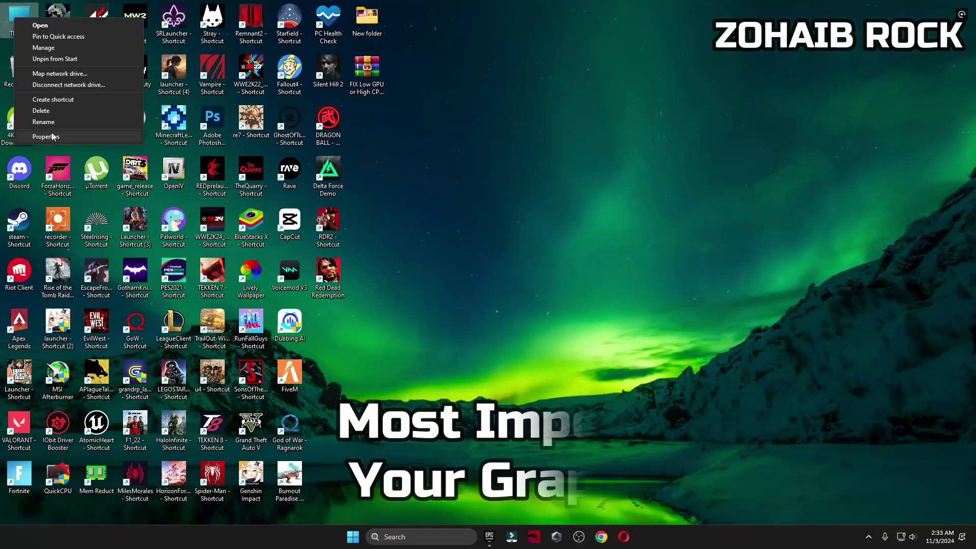
click(53, 45)
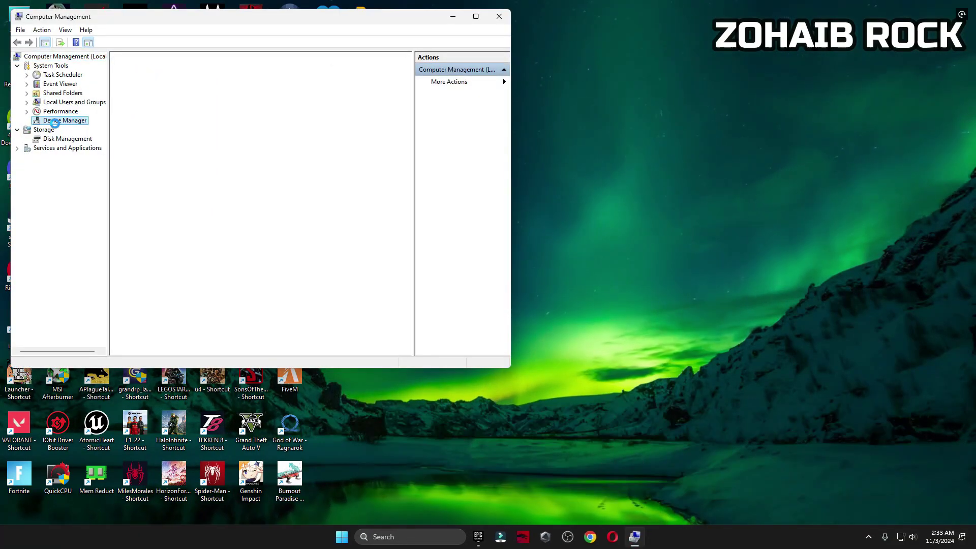
Search automatically for an updated driver for the NVIDIA GeForce RTX 3070 display adapter and close the update wizard.
click(125, 94)
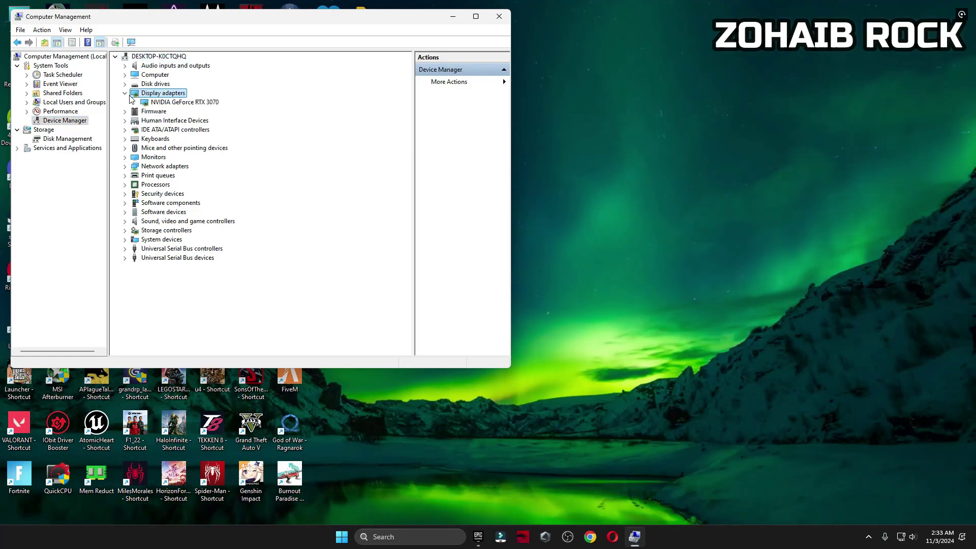
click(202, 107)
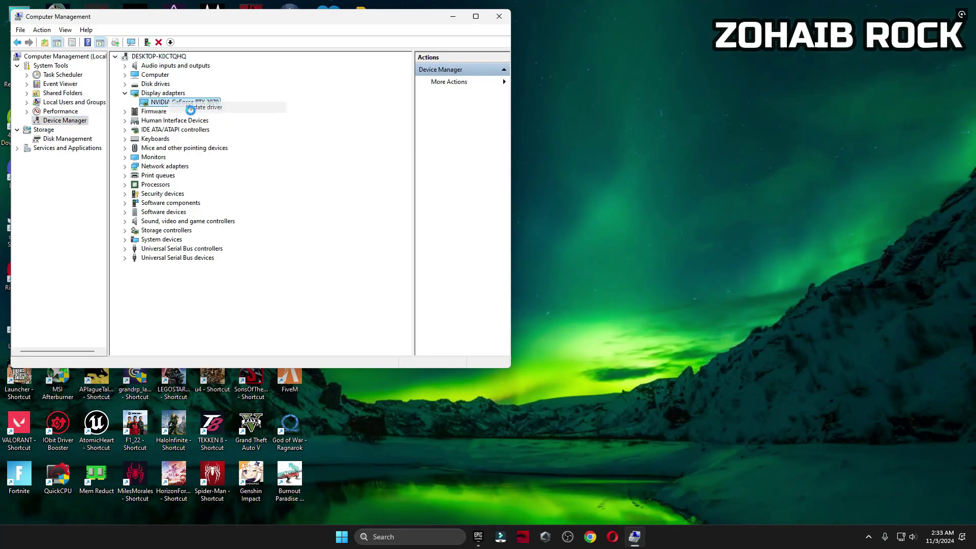
click(224, 170)
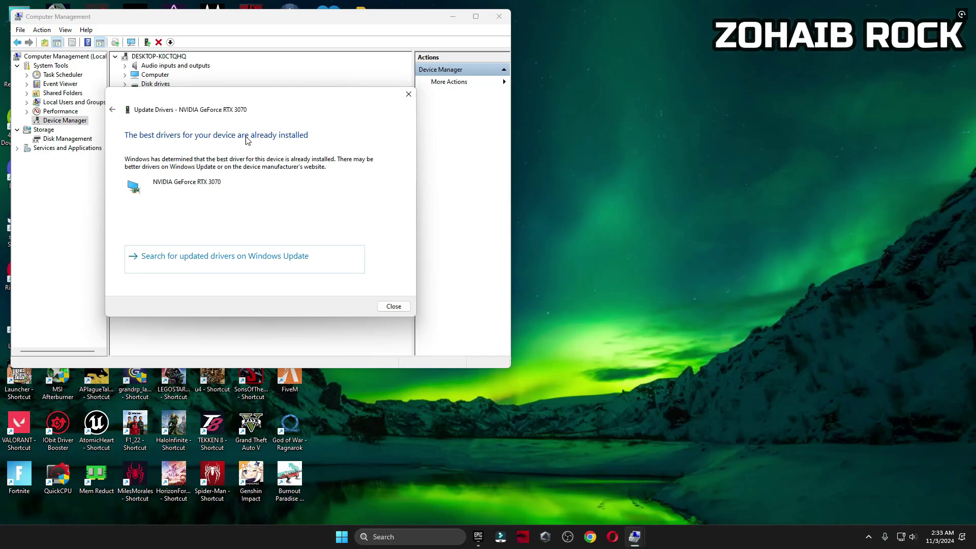
click(391, 307)
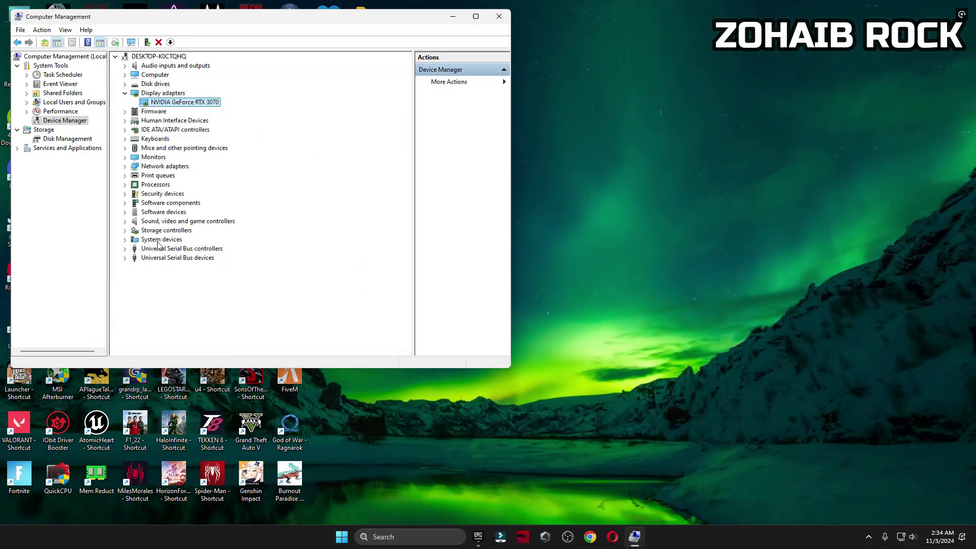
Disable the High precision event timer under System devices and close Computer Management.
click(125, 240)
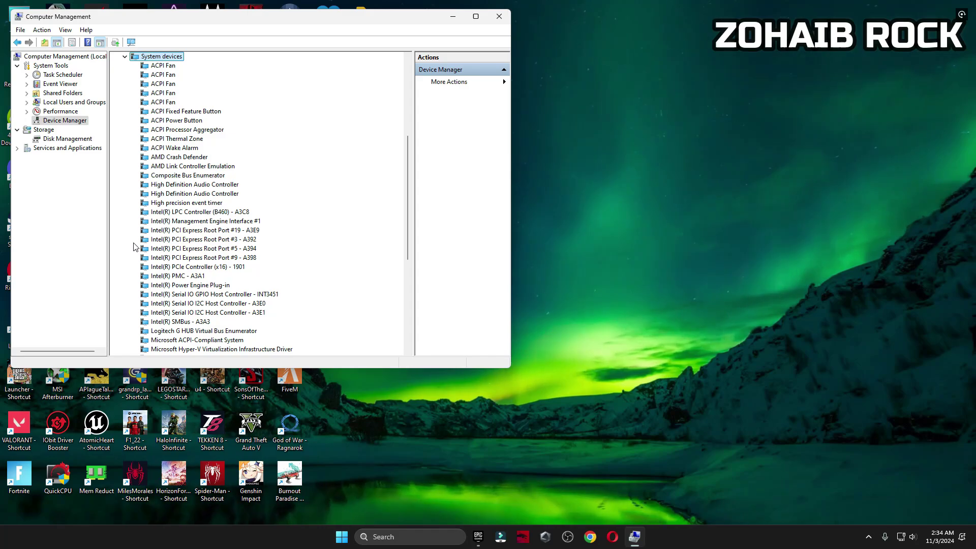
click(202, 204)
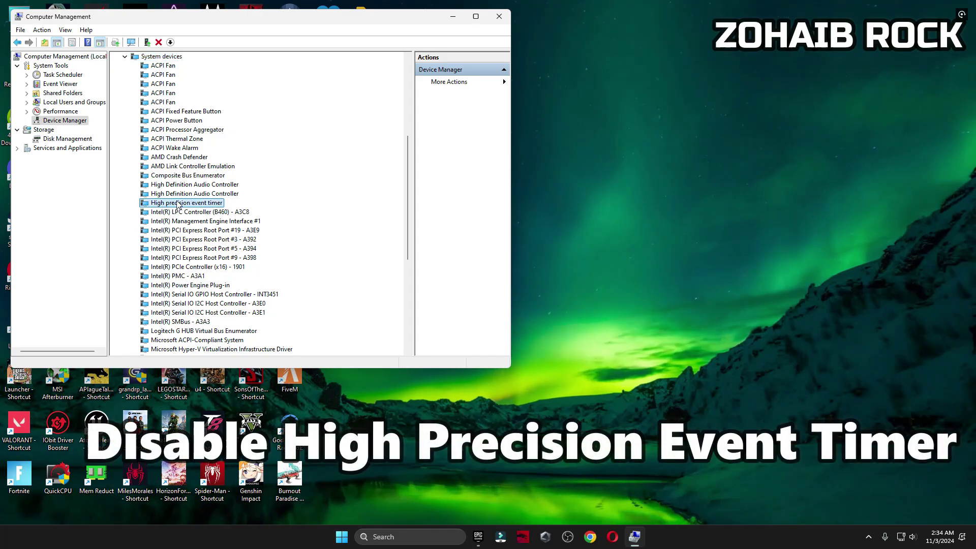
right_click(178, 204)
click(218, 219)
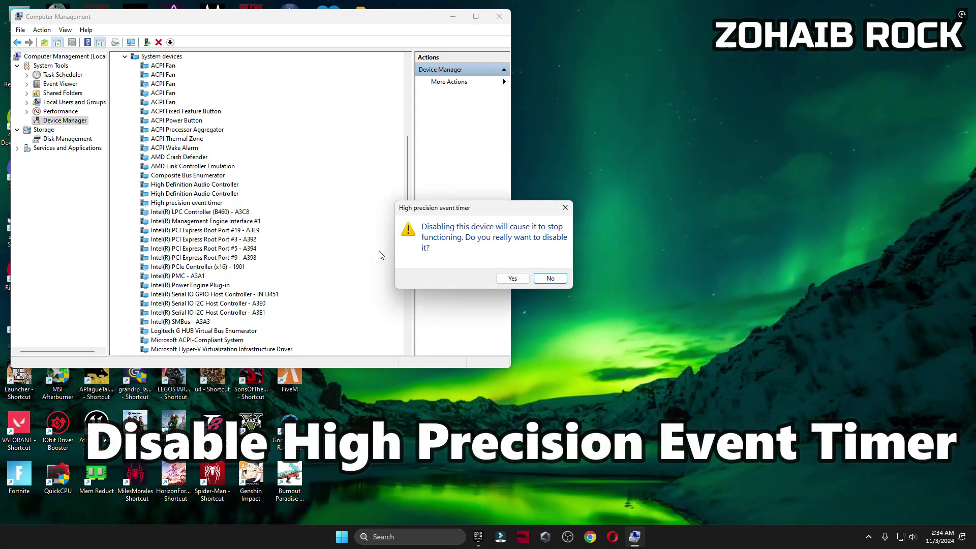
click(499, 279)
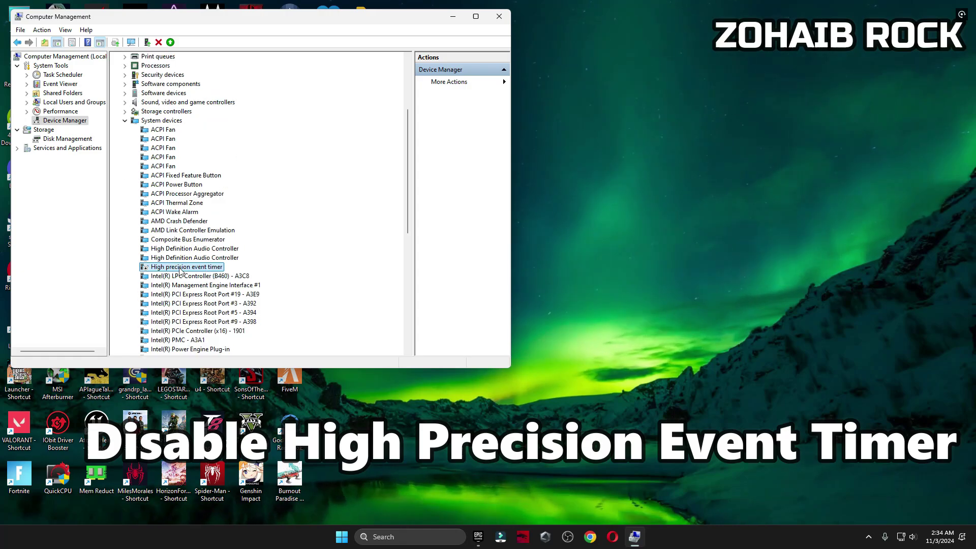
click(499, 16)
Move the Fortnite GPU/CPU fix archive to an empty desktop area, extract it there with WinRAR, and place the extracted folder beside it.
drag(378, 65, 561, 165)
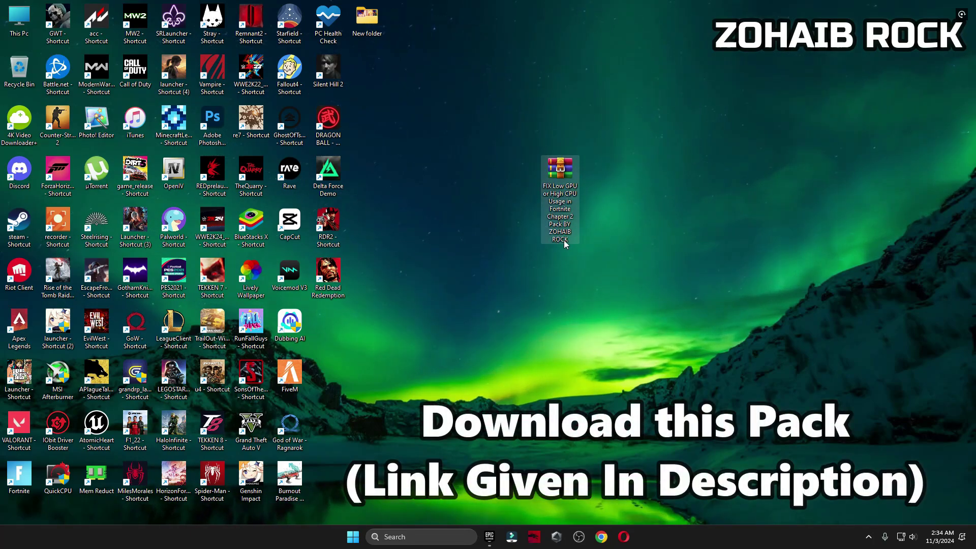
right_click(543, 181)
mouse_move(581, 368)
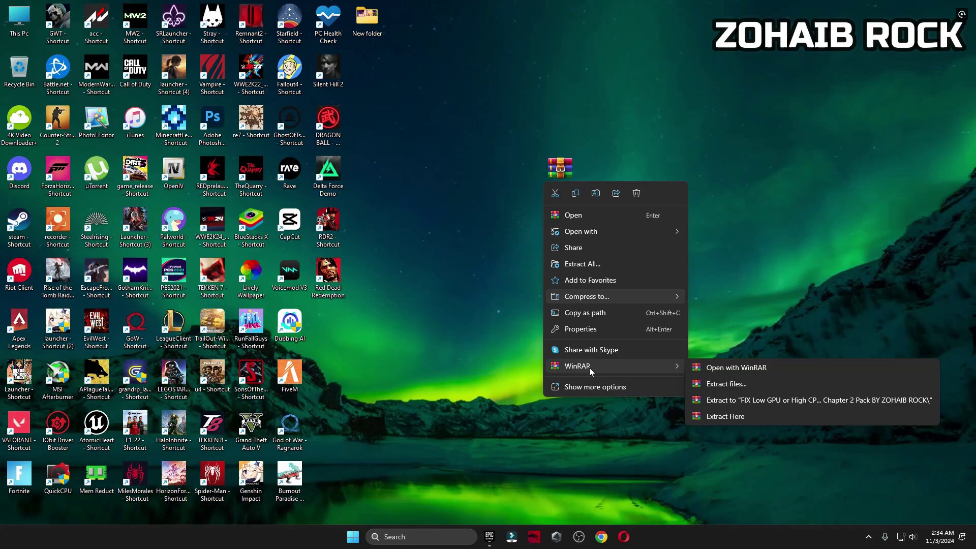
click(733, 417)
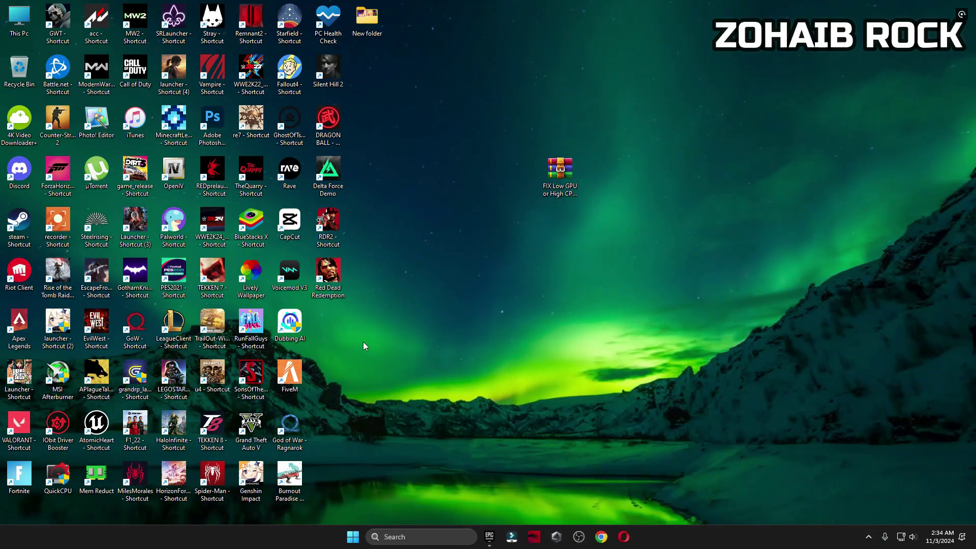
drag(328, 325, 519, 193)
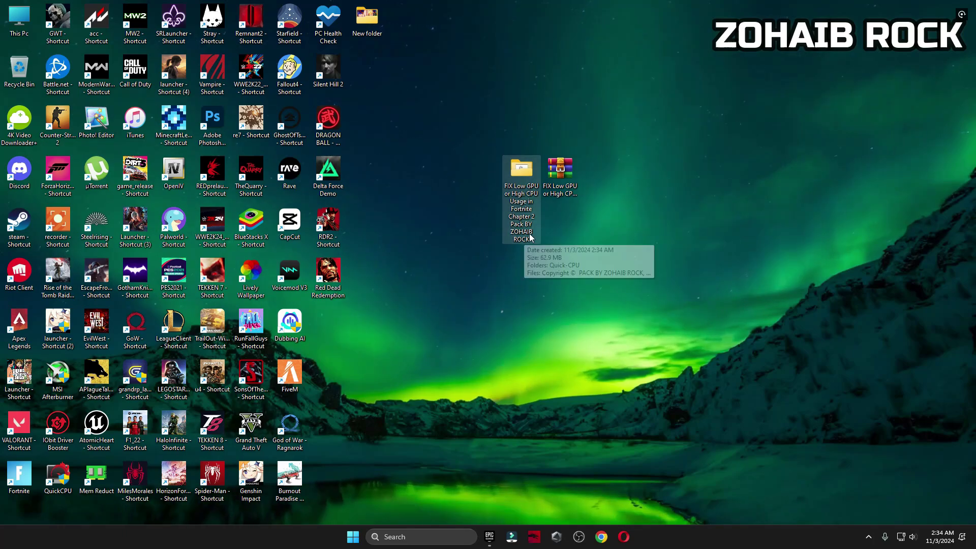
Open the 64bit folder inside Quick-CPU in the extracted pack.
double_click(515, 177)
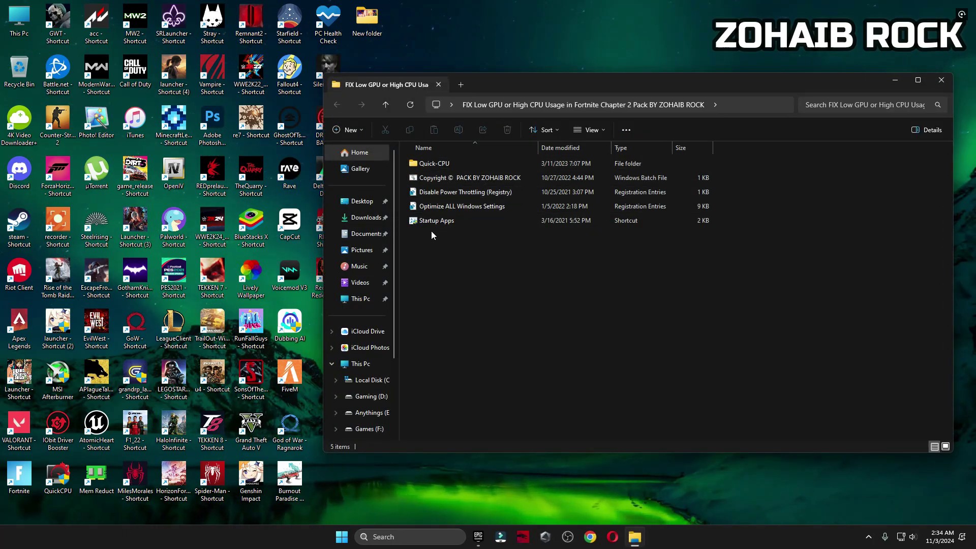
double_click(448, 168)
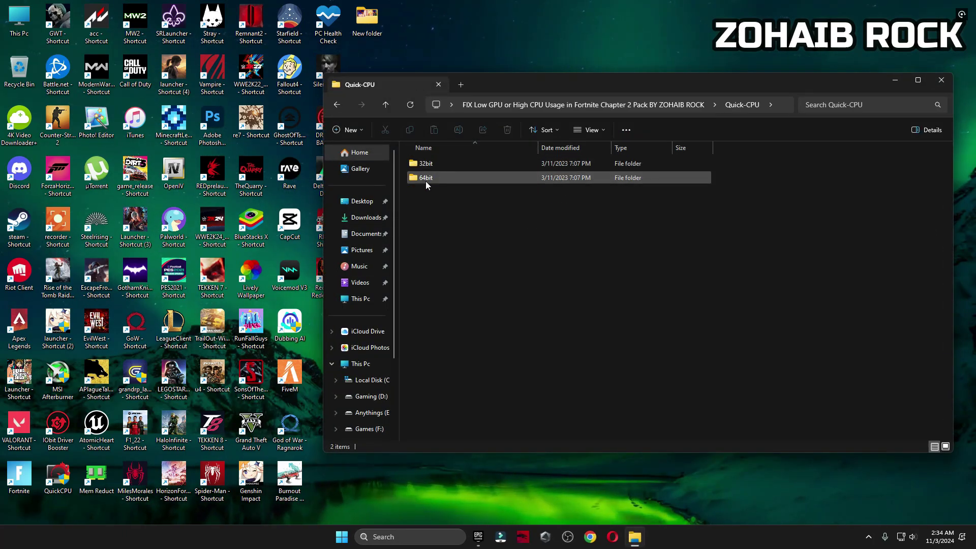
double_click(426, 179)
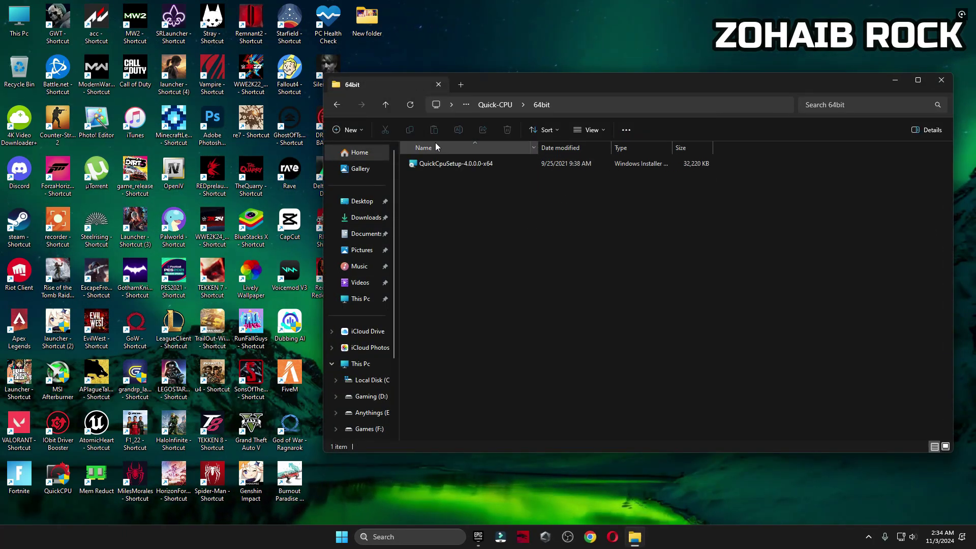
Launch the installed Quick CPU program from the desktop and minimize the folder window.
double_click(58, 475)
click(511, 350)
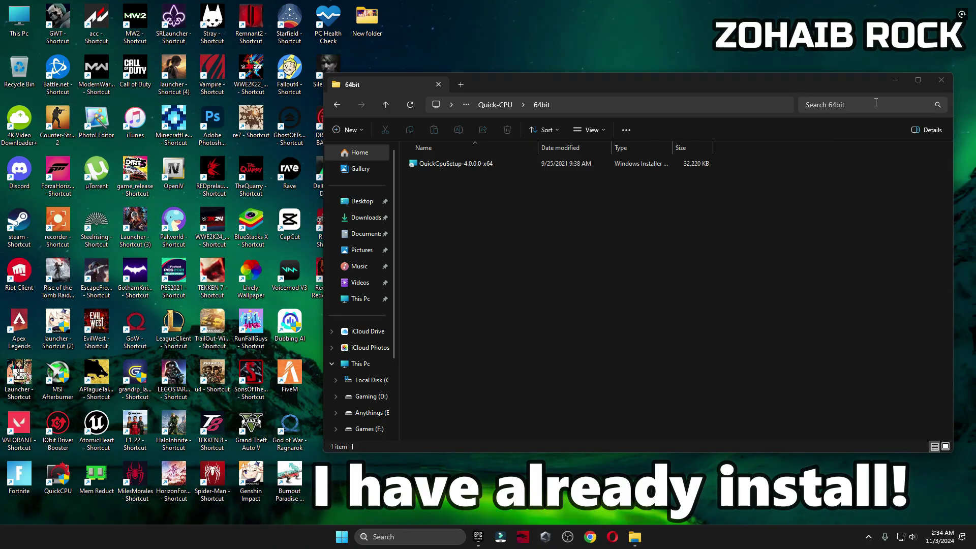
click(895, 80)
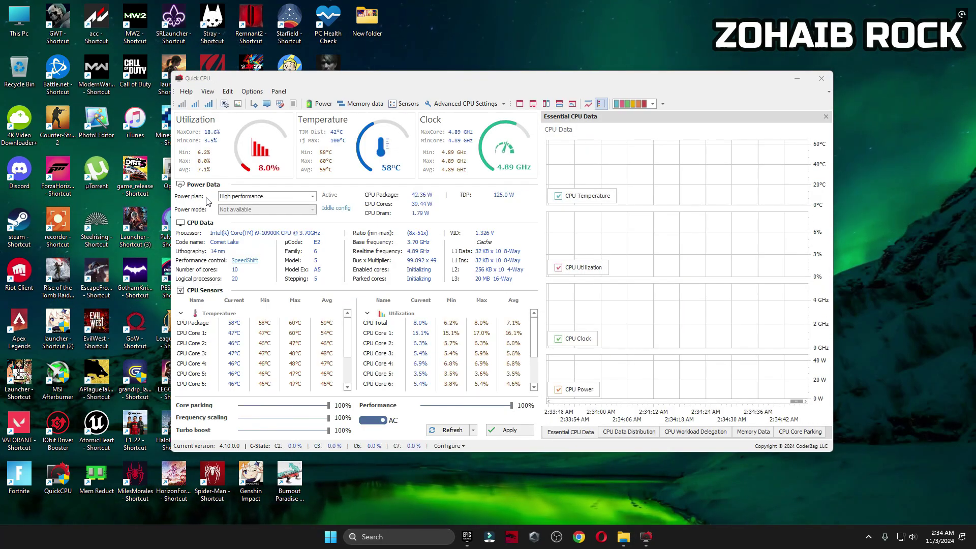
Set the power plan to High performance and core parking, frequency scaling, turbo boost and performance to 100%, apply the changes, and close Quick CPU.
click(231, 196)
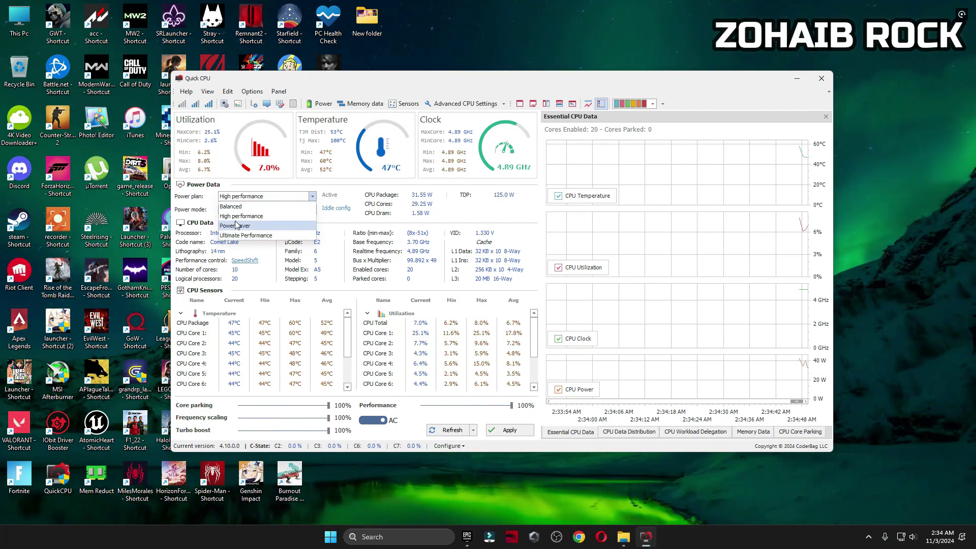
click(256, 216)
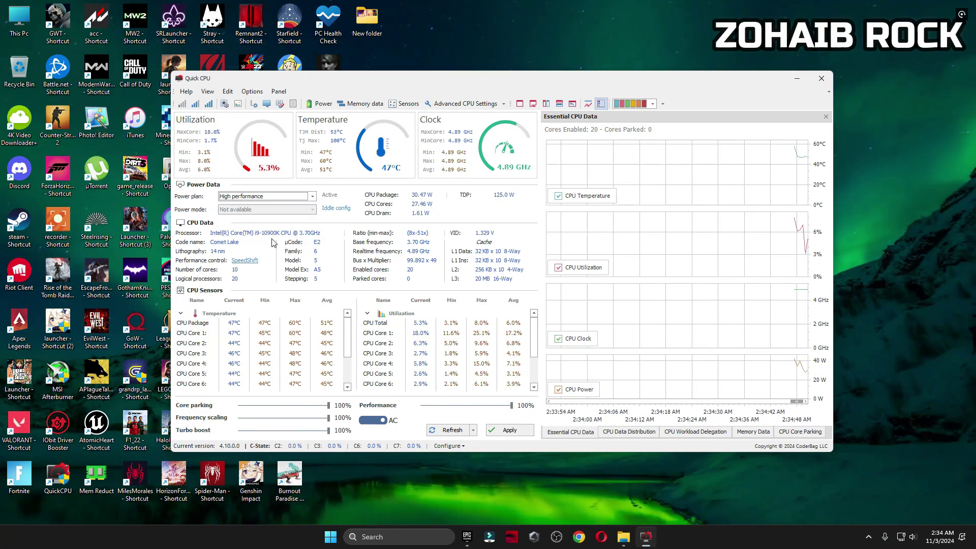
click(326, 418)
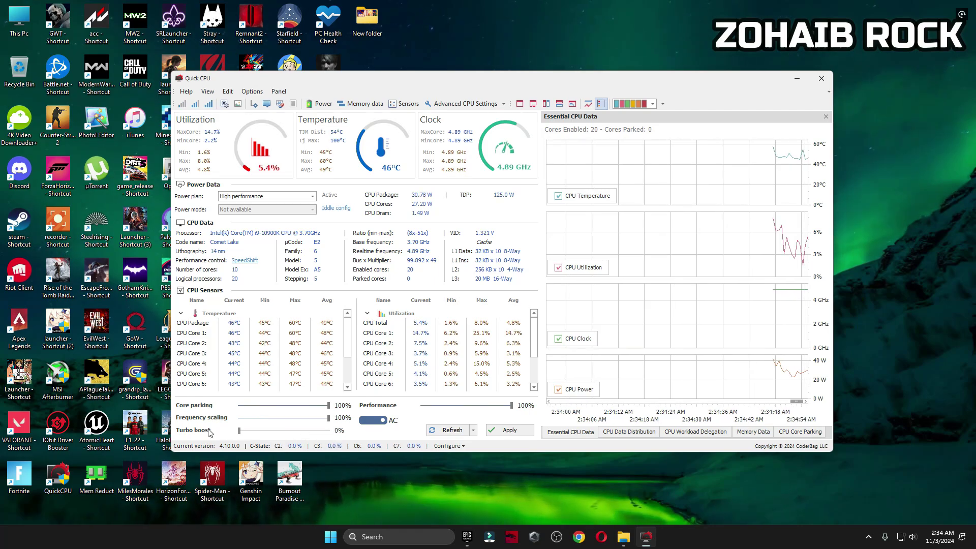
click(509, 429)
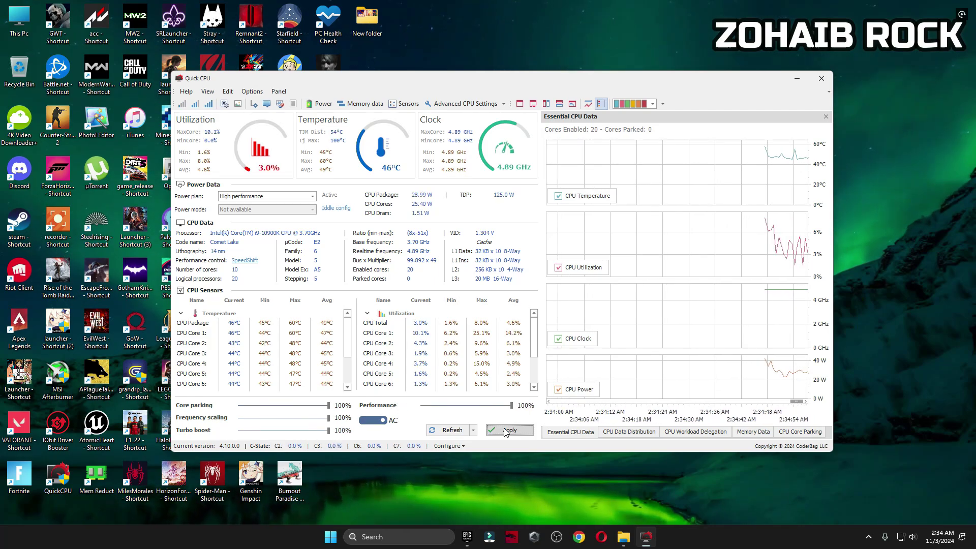
click(561, 296)
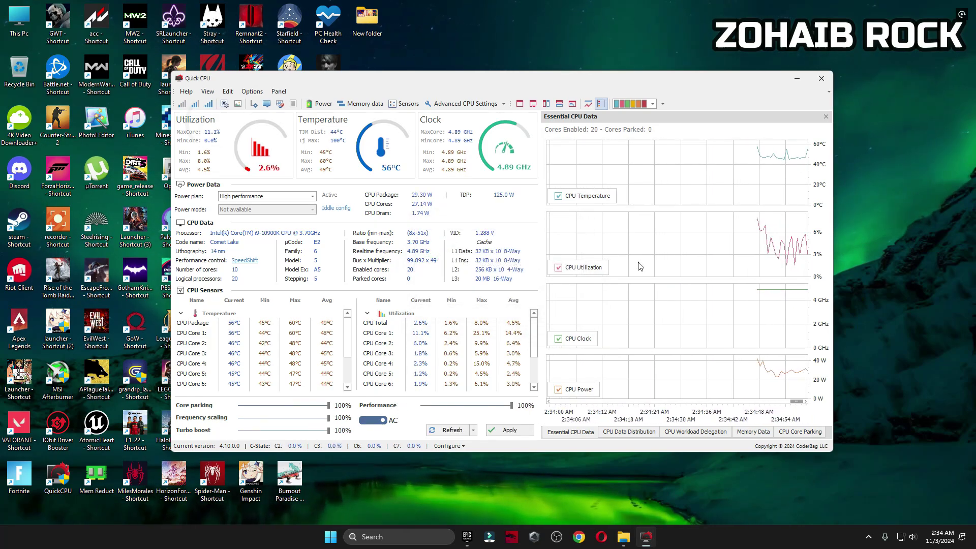
click(822, 78)
Search Windows for the power plan settings, choose the High performance plan in Power Options, and close the window.
click(365, 536)
text(power)
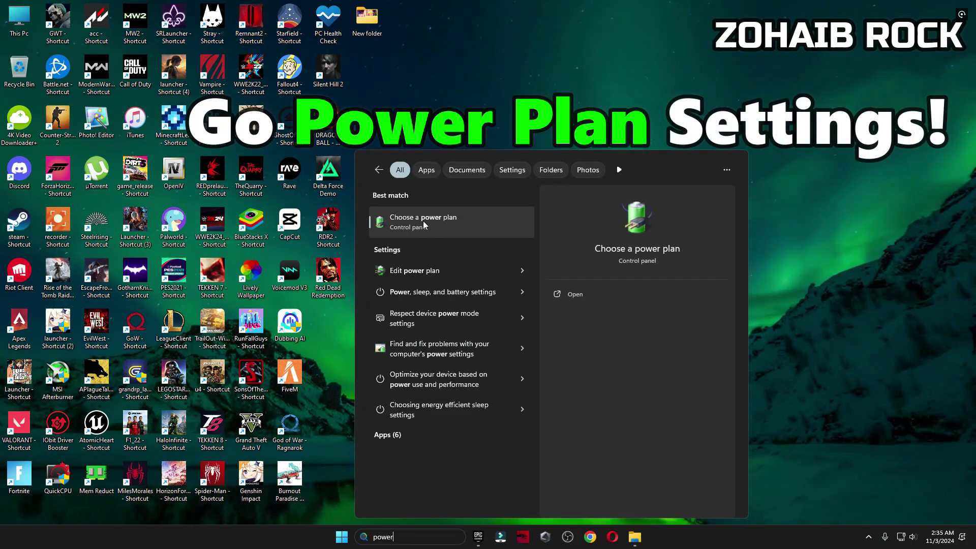
click(424, 222)
click(523, 254)
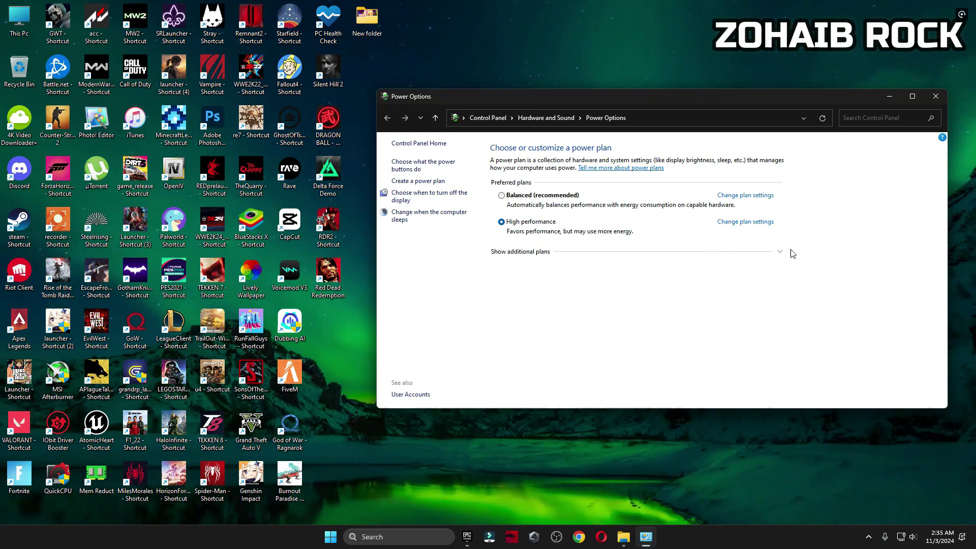
click(935, 96)
Return to the extracted pack's main folder and select the Disable Power Throttling (Registry) and Optimize ALL Windows Settings files.
click(634, 537)
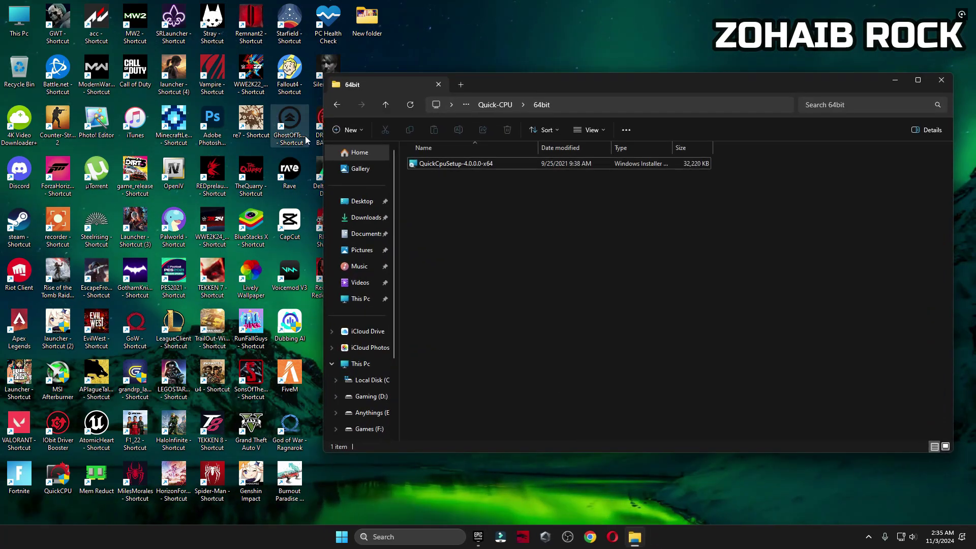
click(339, 105)
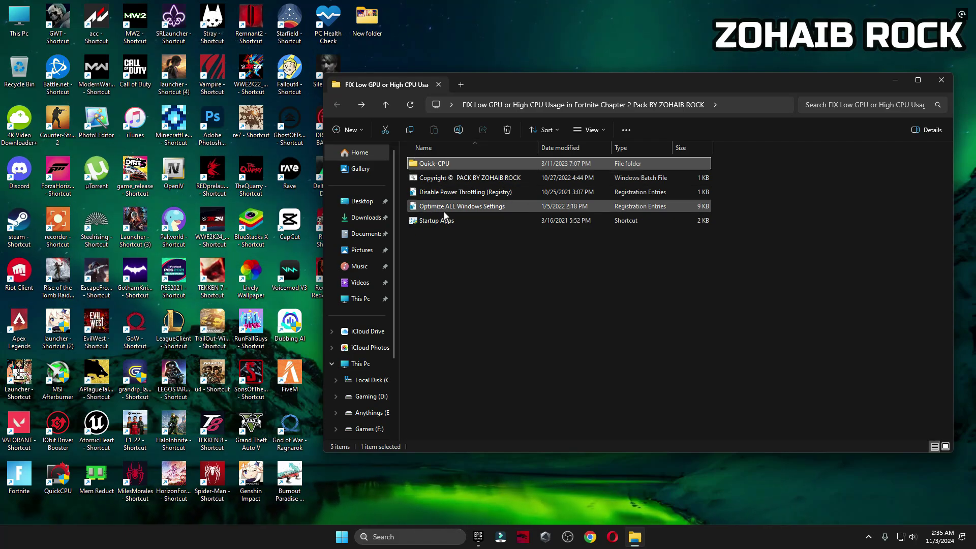
click(705, 194)
shift+click(584, 206)
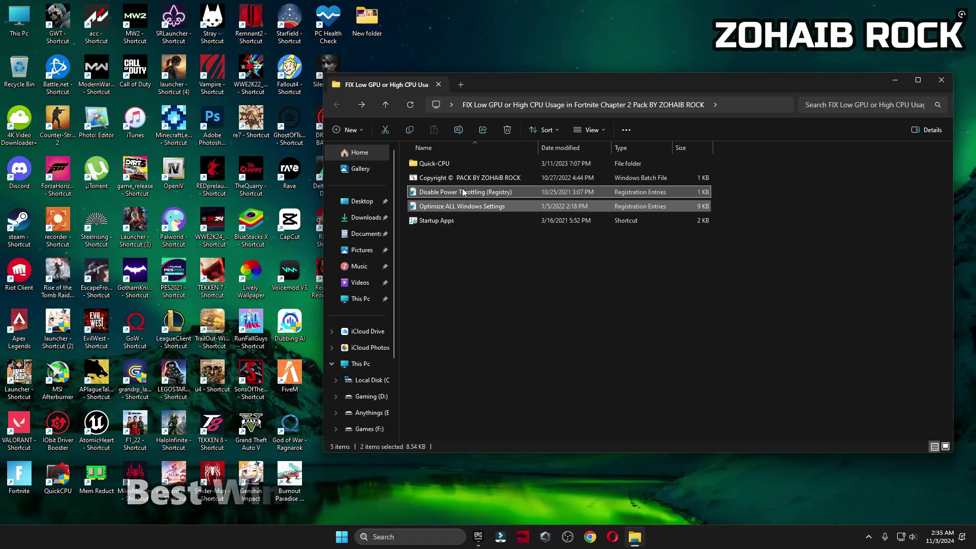
Look through the System page of Windows Settings and close it.
key(super)
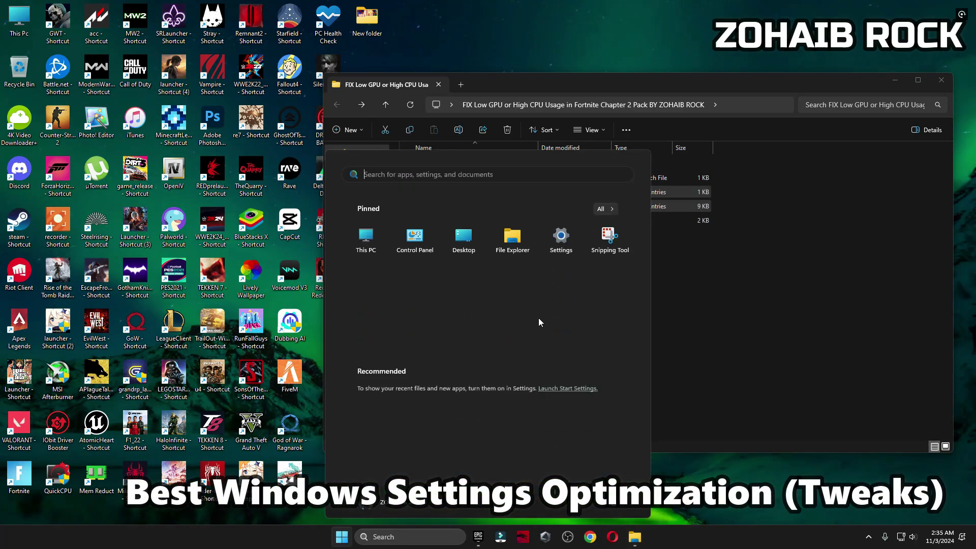
click(560, 239)
scroll(420, 329, down, 5)
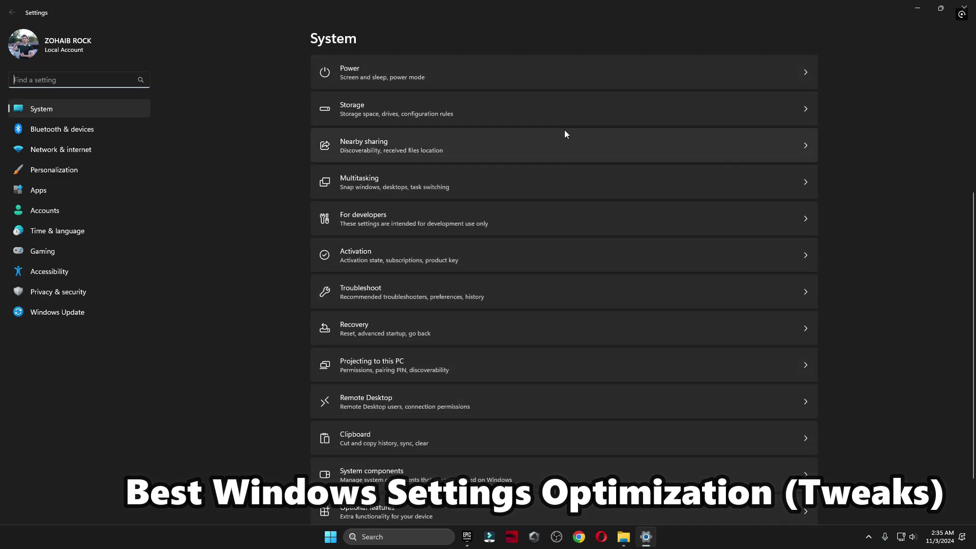
key(alt+F4)
Add the Optimize ALL Windows Settings registry file to the Windows registry, accepting the confirmations.
click(461, 207)
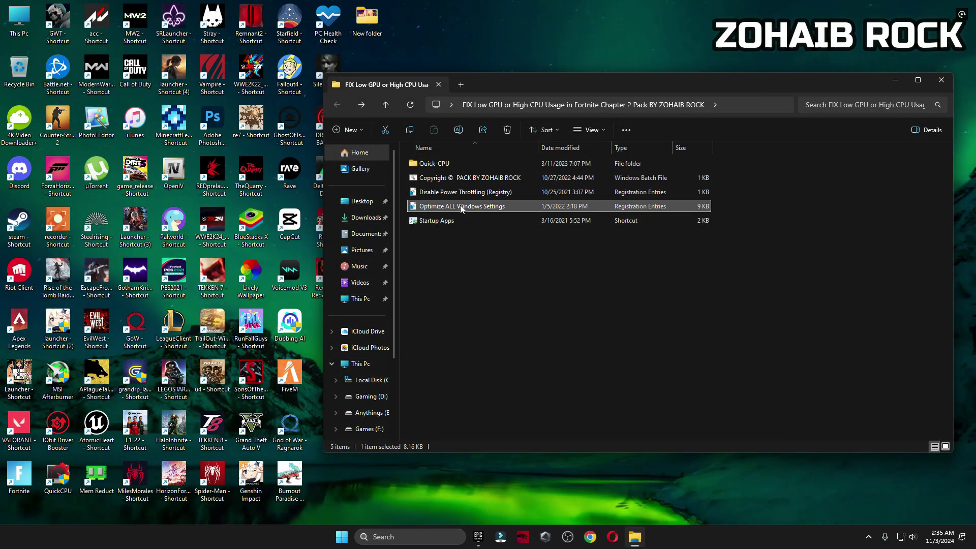
double_click(461, 207)
click(568, 346)
click(563, 281)
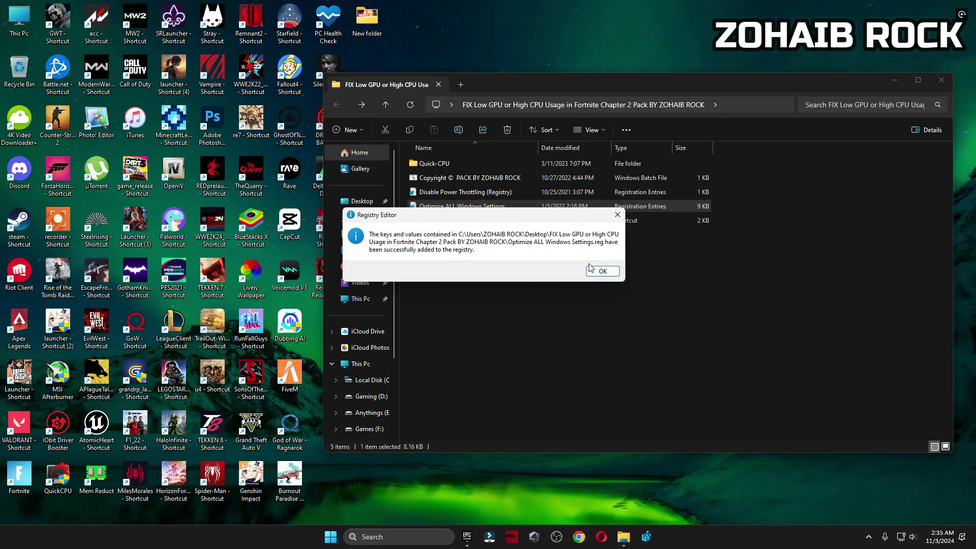
click(602, 270)
Add the Disable Power Throttling (Registry) file to the Windows registry, accepting the confirmations.
double_click(488, 192)
click(544, 349)
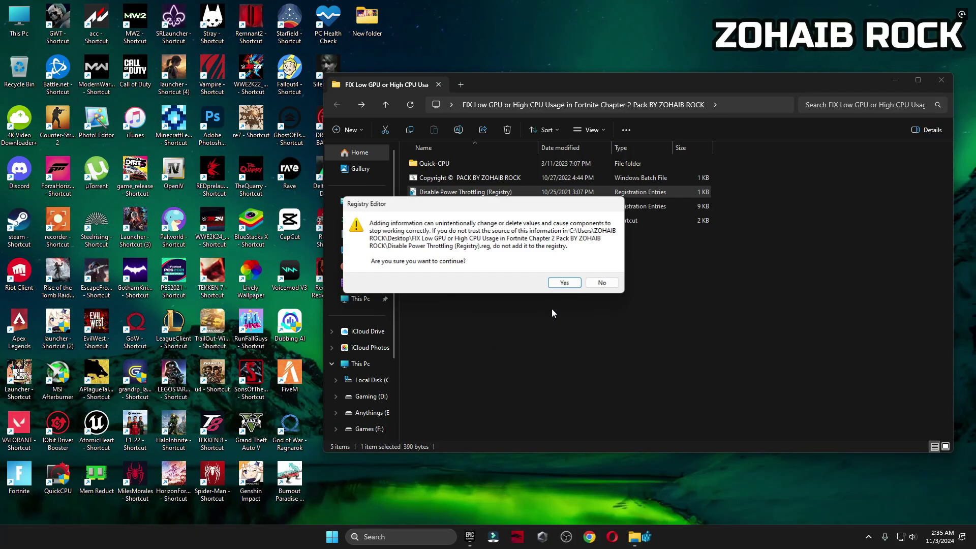
click(565, 282)
click(602, 271)
Open the Startup apps list through the pack's Startup Apps shortcut and close the folder window.
click(456, 222)
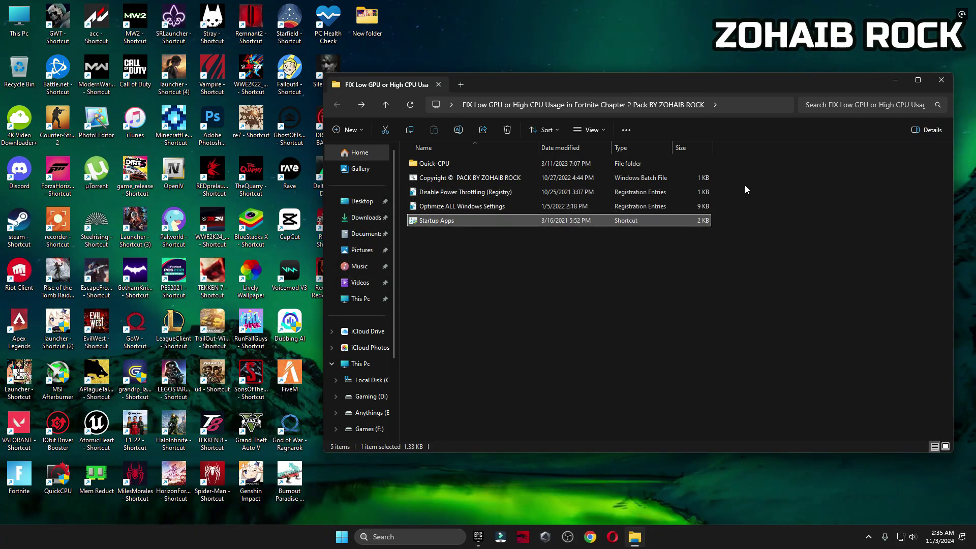
click(941, 80)
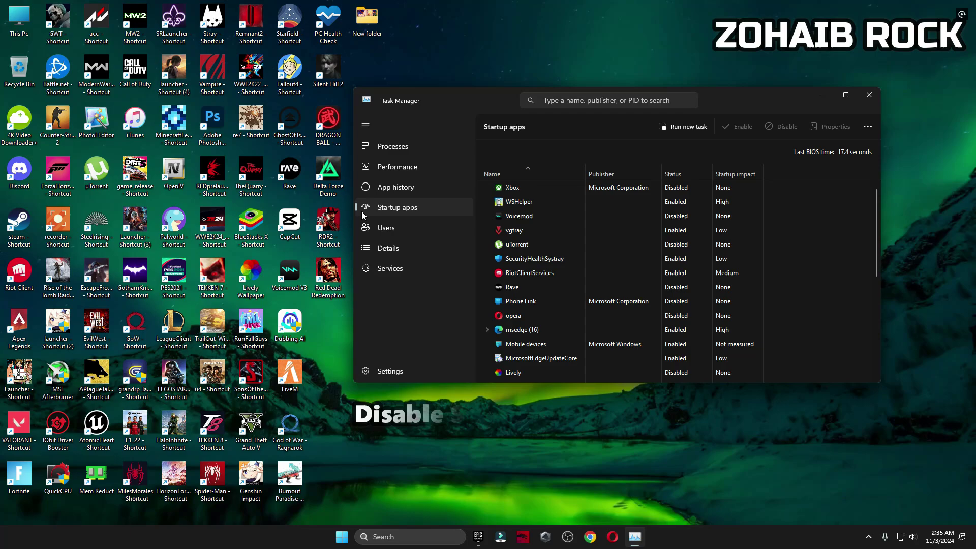
scroll(541, 309, down, 3)
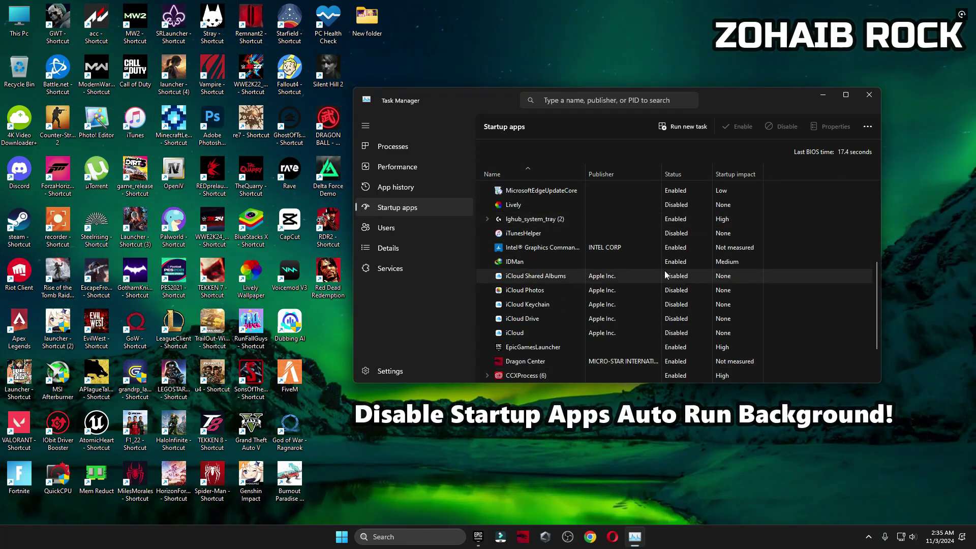
scroll(642, 304, up, 3)
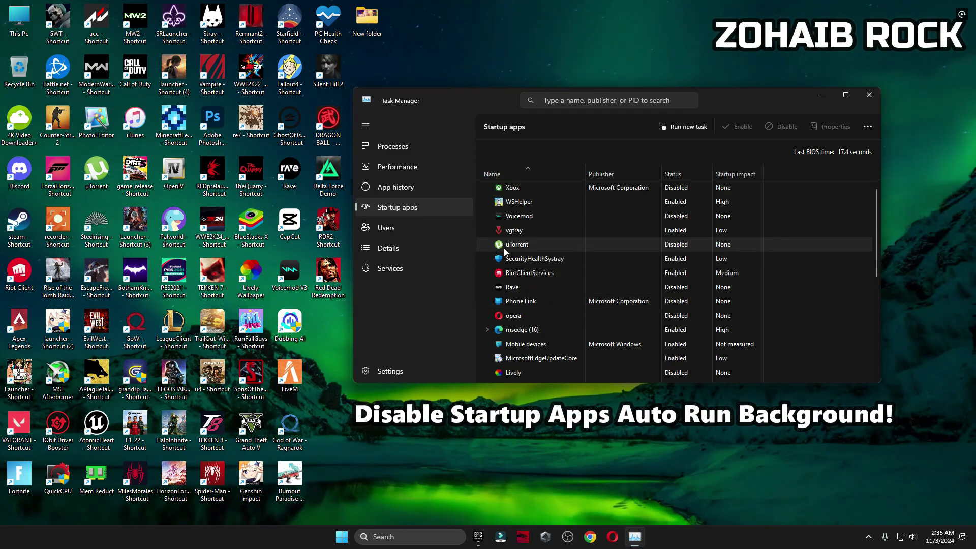
Check the startup status of apps such as uTorrent, Rave, Lively and iCloud, and close Task Manager.
click(684, 245)
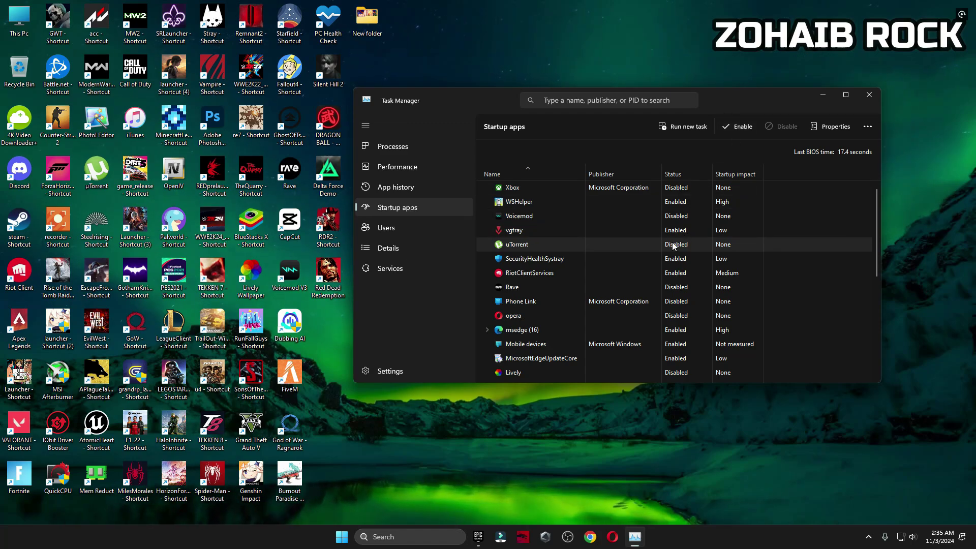
click(781, 126)
click(542, 289)
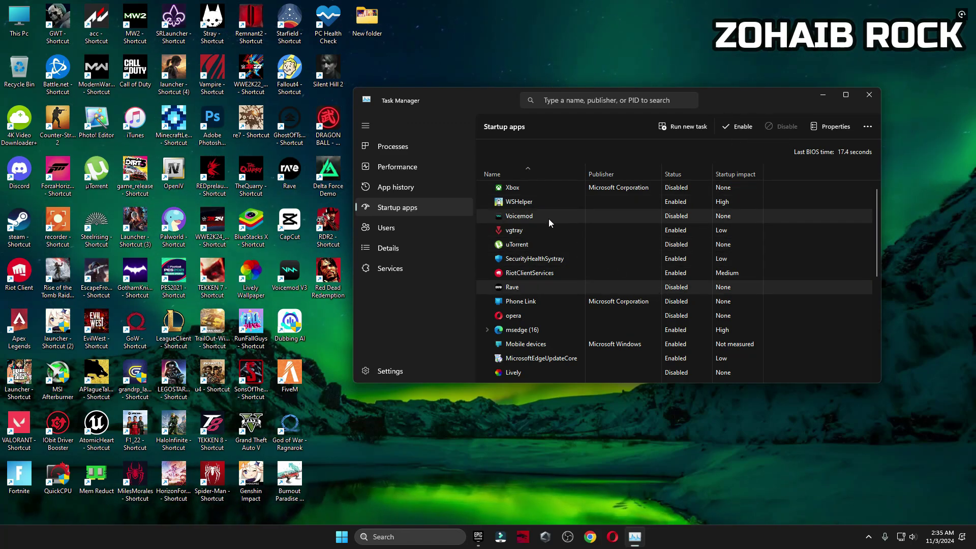
scroll(664, 244, down, 2)
scroll(656, 306, down, 1)
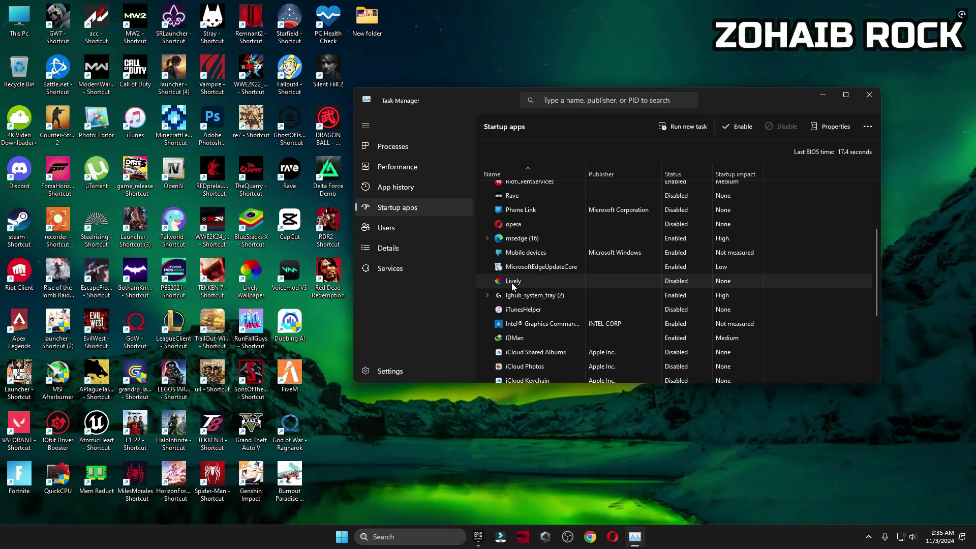
scroll(692, 285, down, 2)
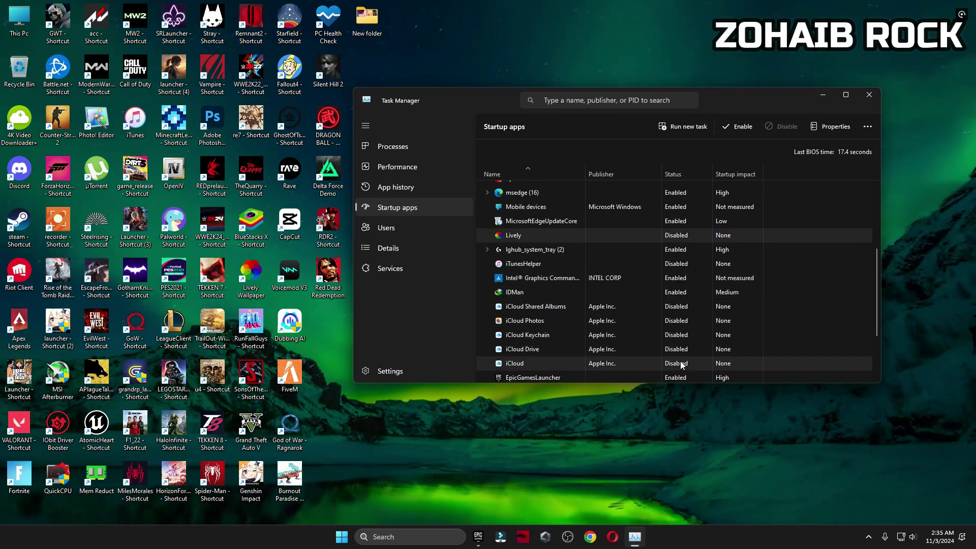
click(869, 95)
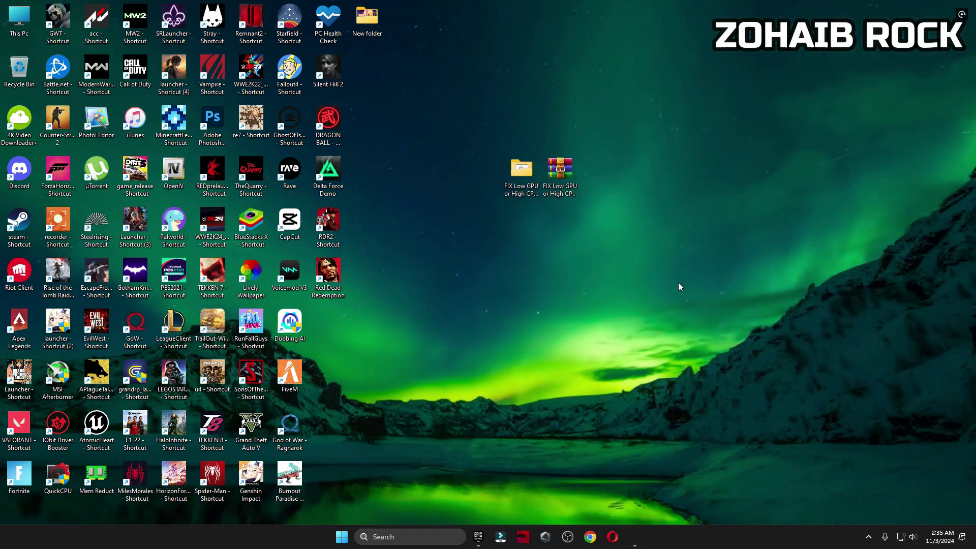
Open NVIDIA Control Panel from the desktop and check the option to use the advanced 3D image settings.
right_click(635, 115)
click(687, 254)
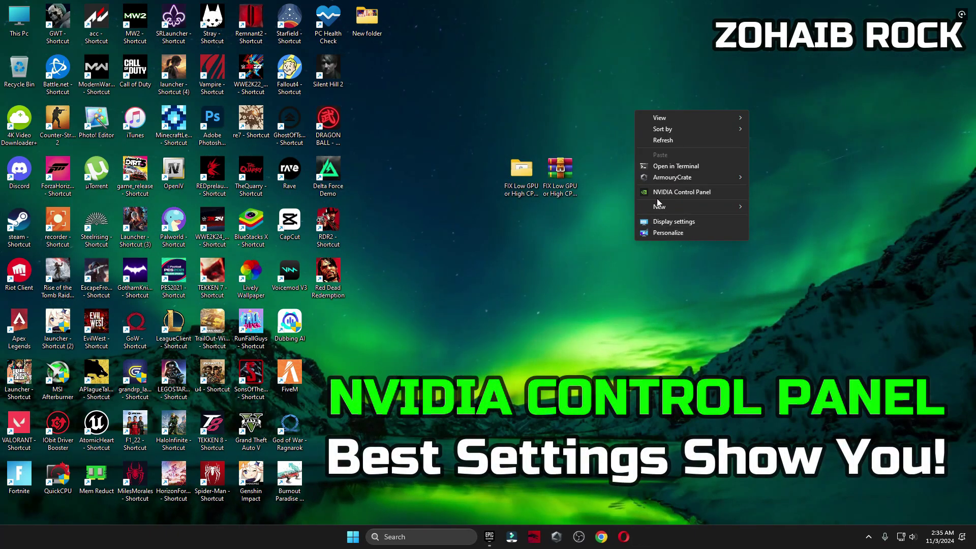
click(697, 192)
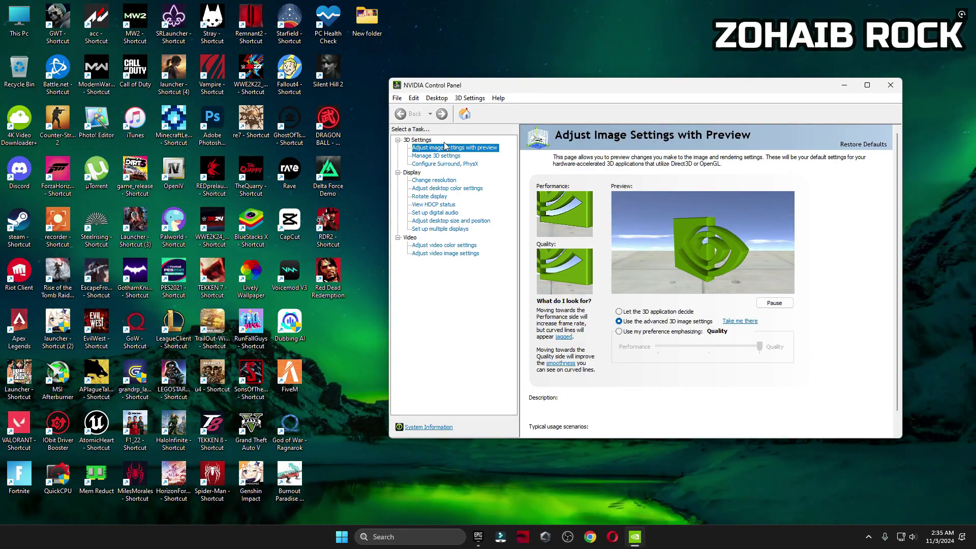
mouse_move(636, 325)
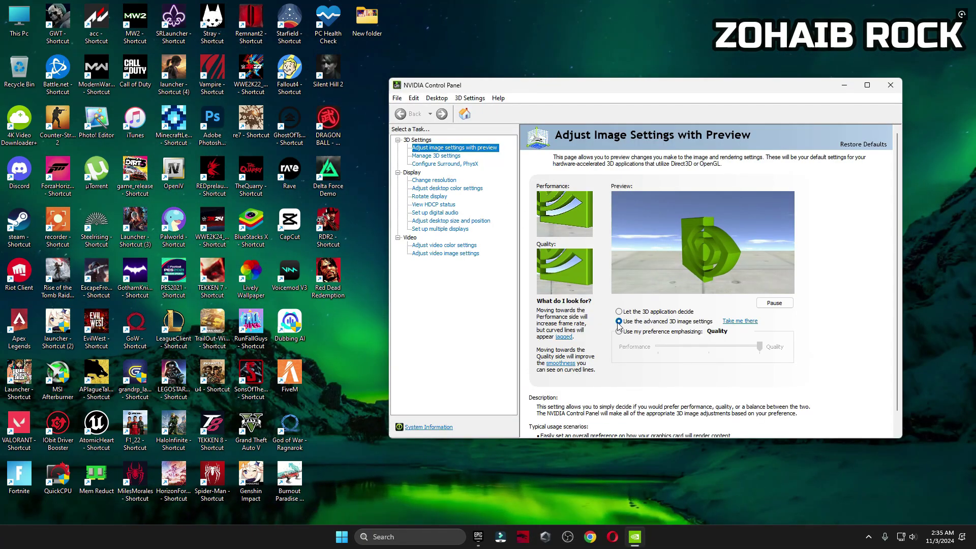
Review the global 3D settings under Manage 3D settings, from Image Scaling through Vulkan/OpenGL present method.
click(443, 157)
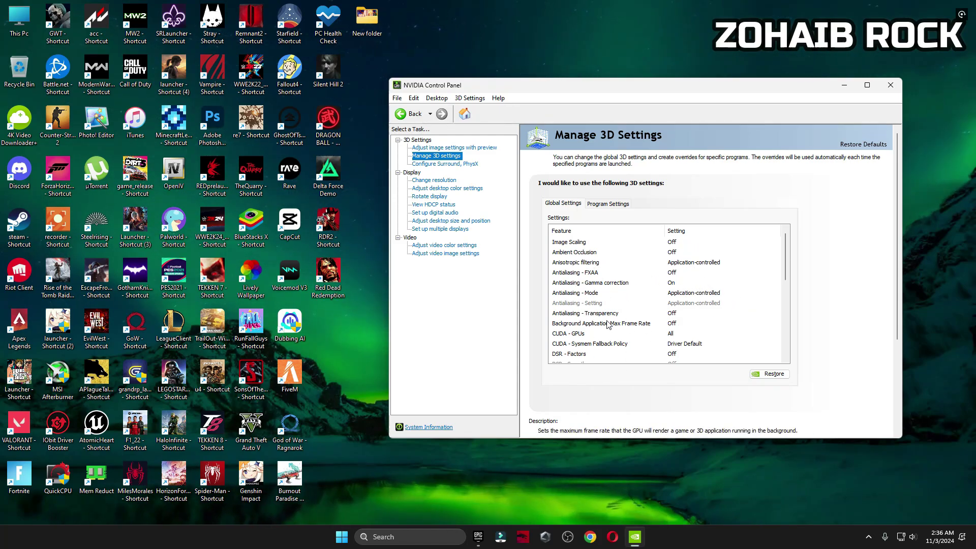
scroll(608, 324, down, 4)
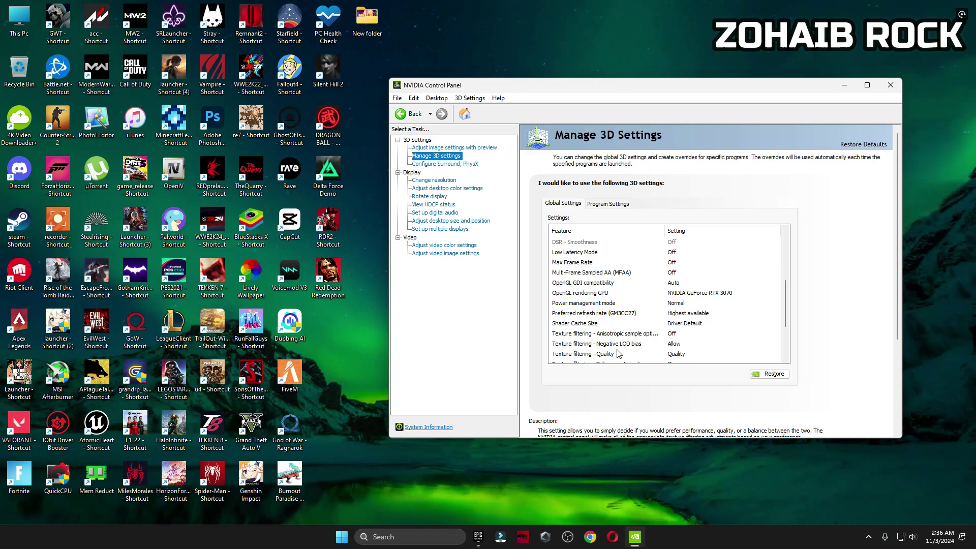
scroll(643, 326, down, 2)
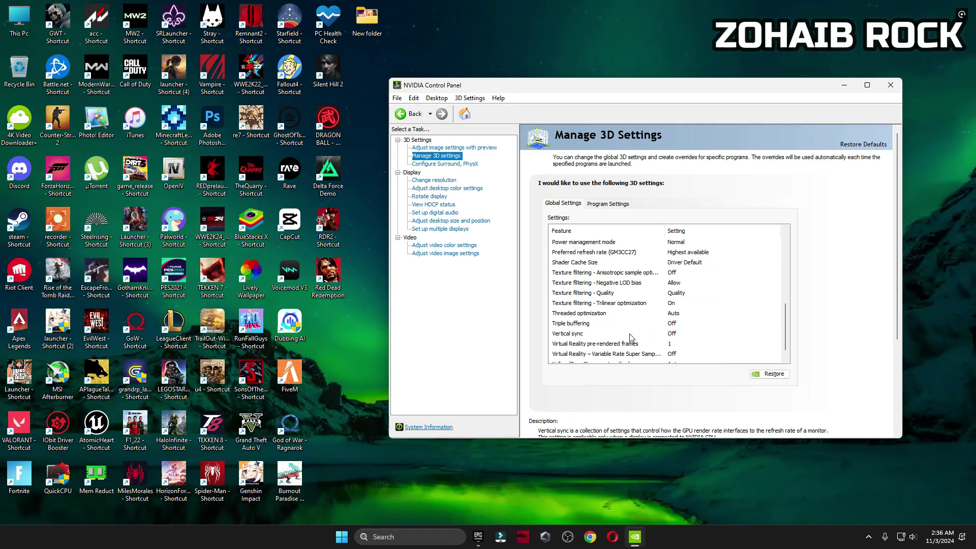
scroll(668, 275, down, 1)
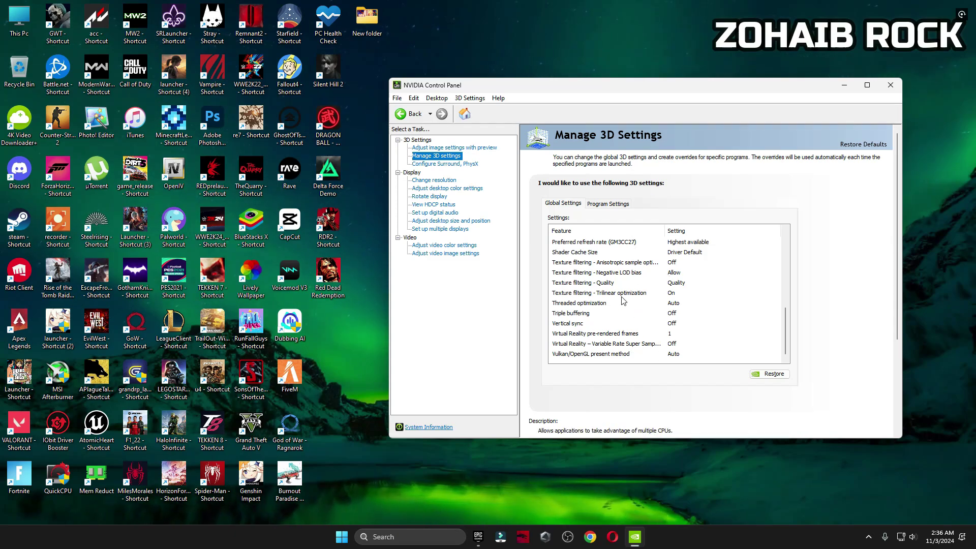
Review the PhysX processor choices and the display's resolution, refresh rate and color options in NVIDIA Control Panel.
click(444, 163)
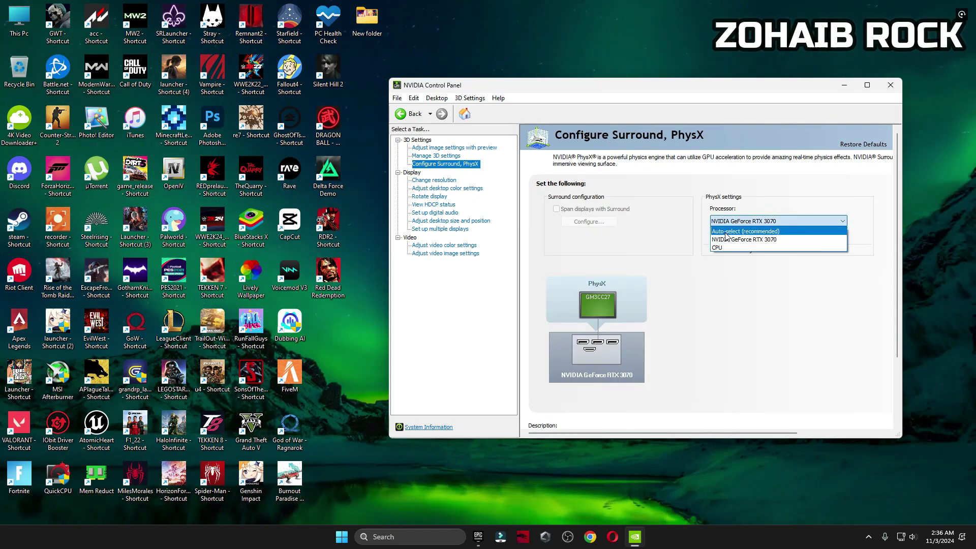
click(453, 182)
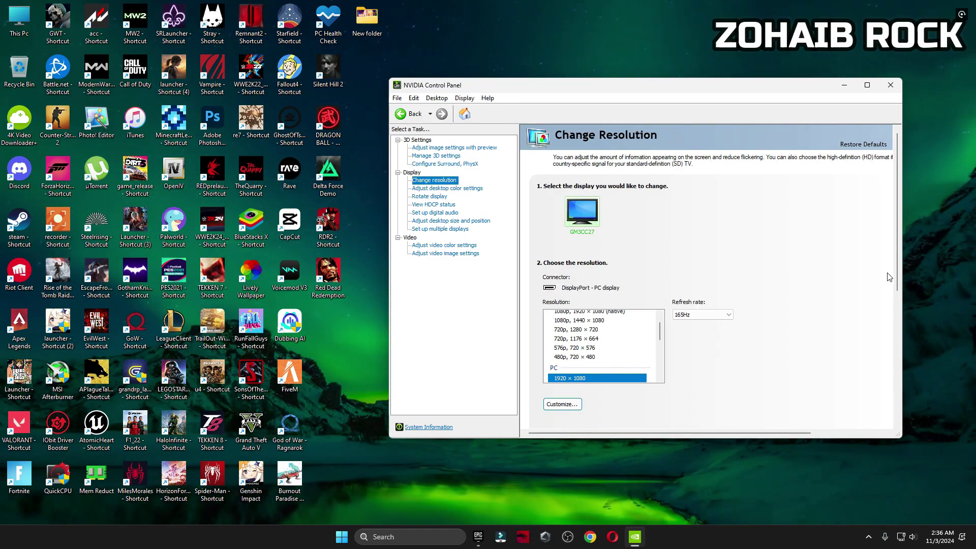
scroll(899, 258, down, 3)
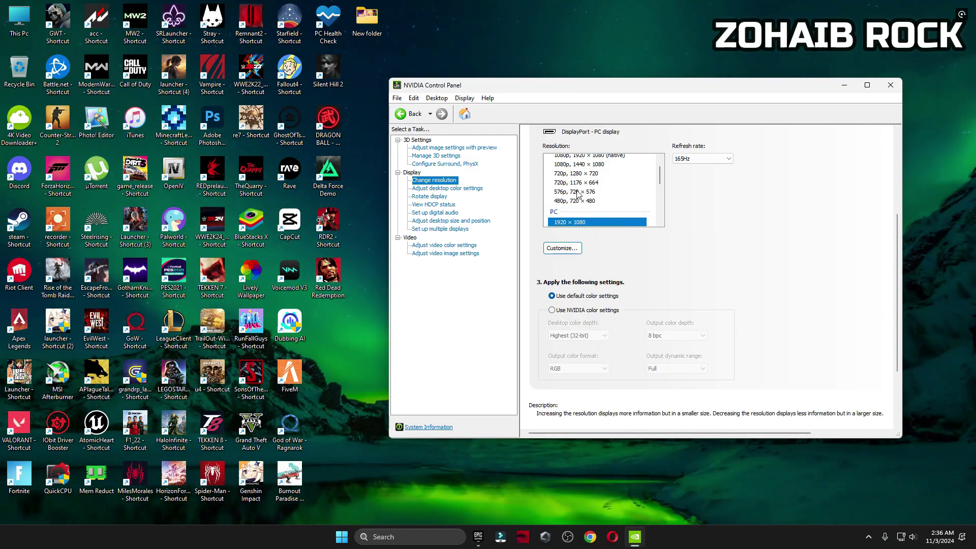
scroll(585, 193, up, 1)
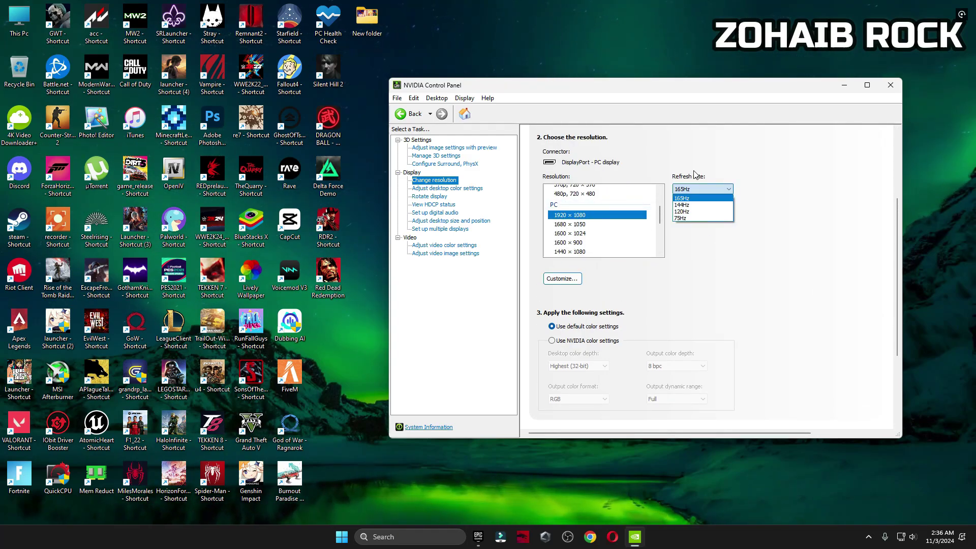
scroll(670, 299, down, 1)
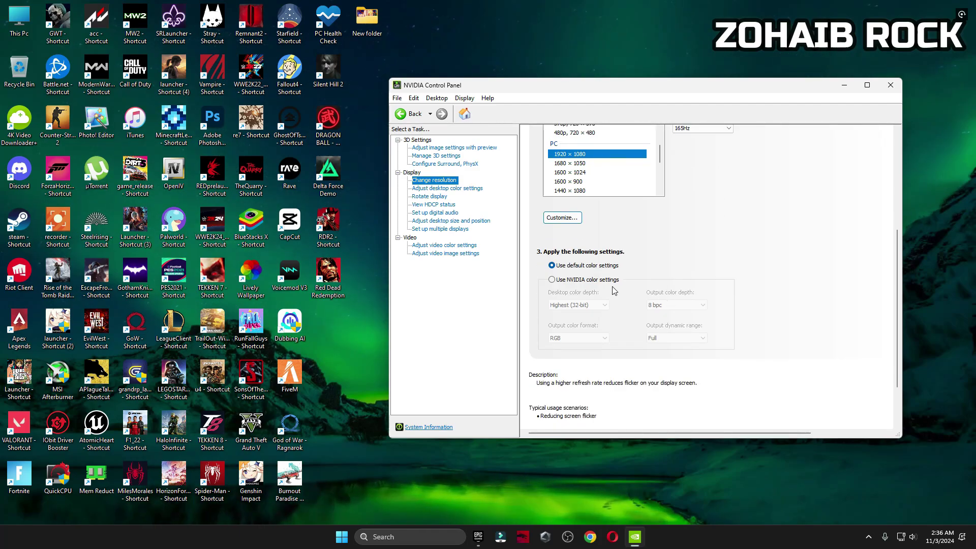
scroll(598, 351, down, 1)
Look through the remaining display pages, from desktop color settings and rotation to HDCP status, digital audio, and desktop size and position.
click(447, 188)
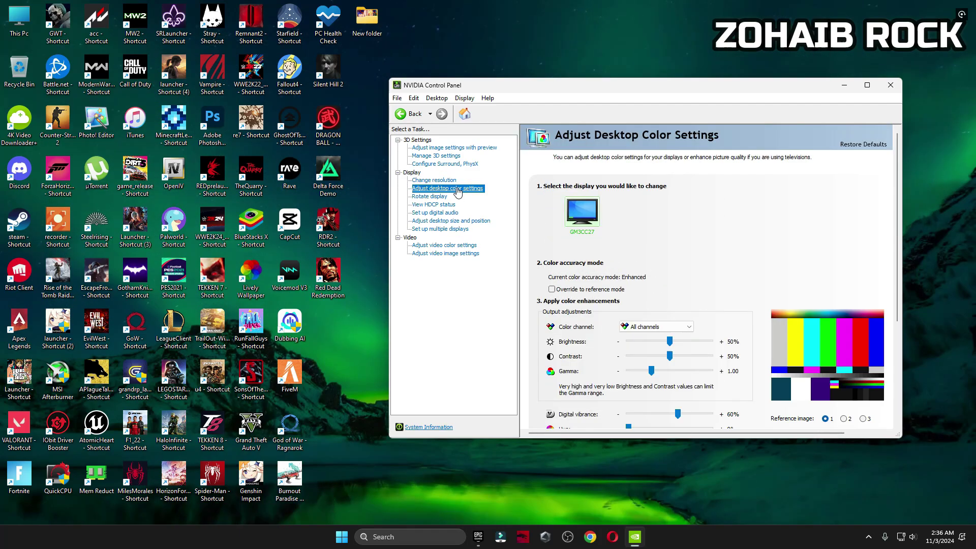
drag(898, 242, 895, 284)
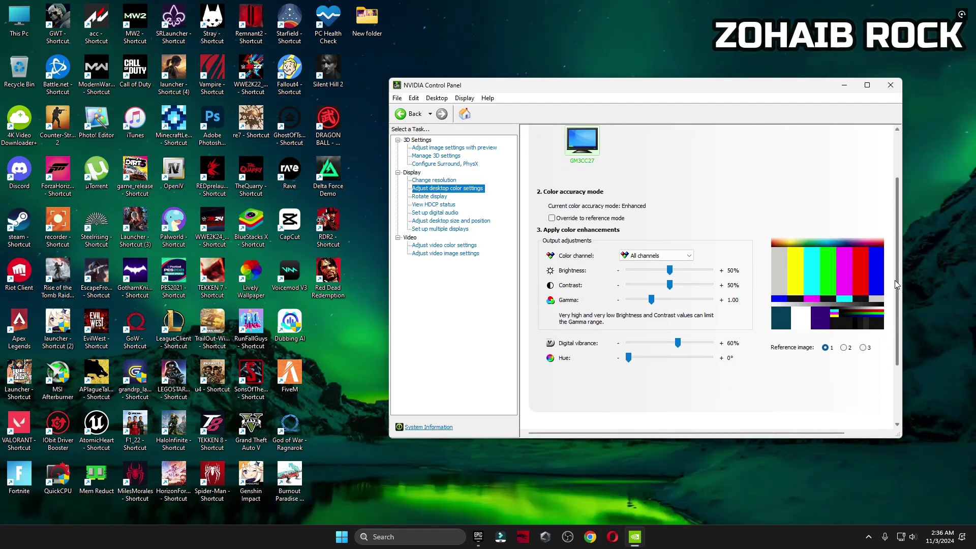
click(430, 196)
click(445, 205)
click(447, 213)
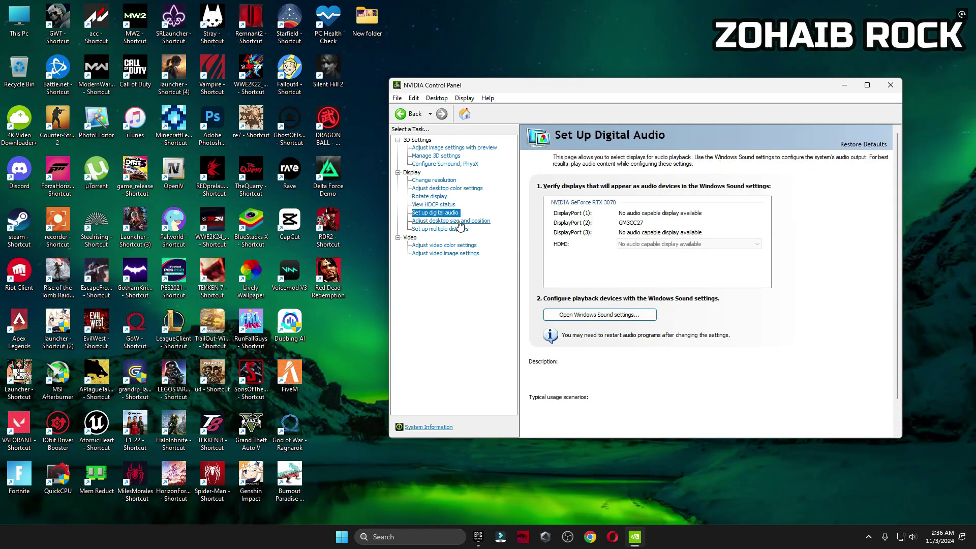
click(456, 221)
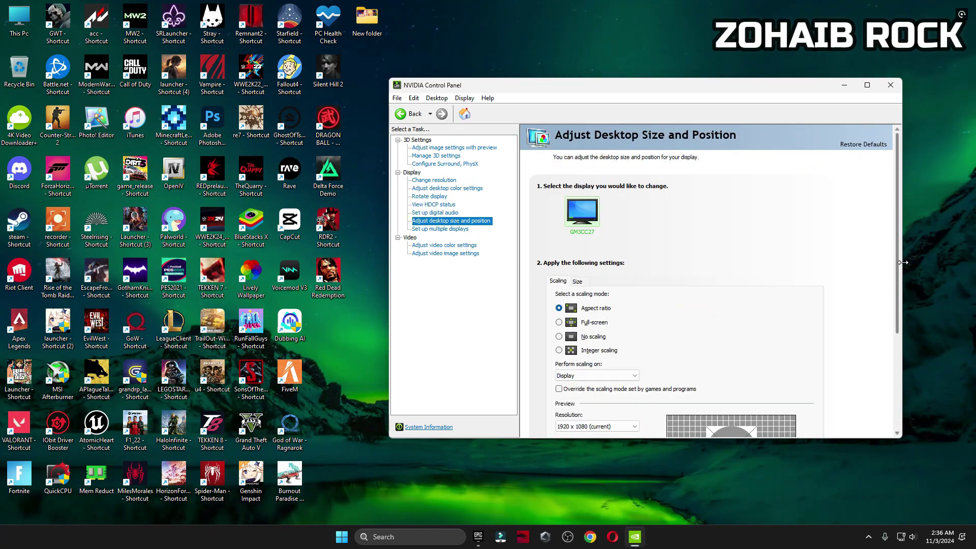
drag(895, 254, 895, 312)
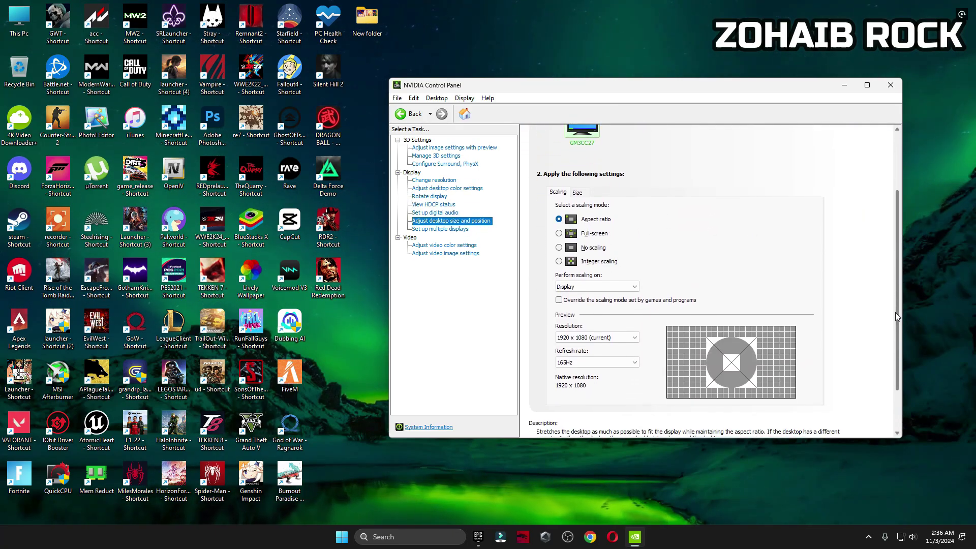
Look over the multiple displays, video color and video image pages, return to the image settings preview, and close NVIDIA Control Panel.
click(440, 229)
click(442, 246)
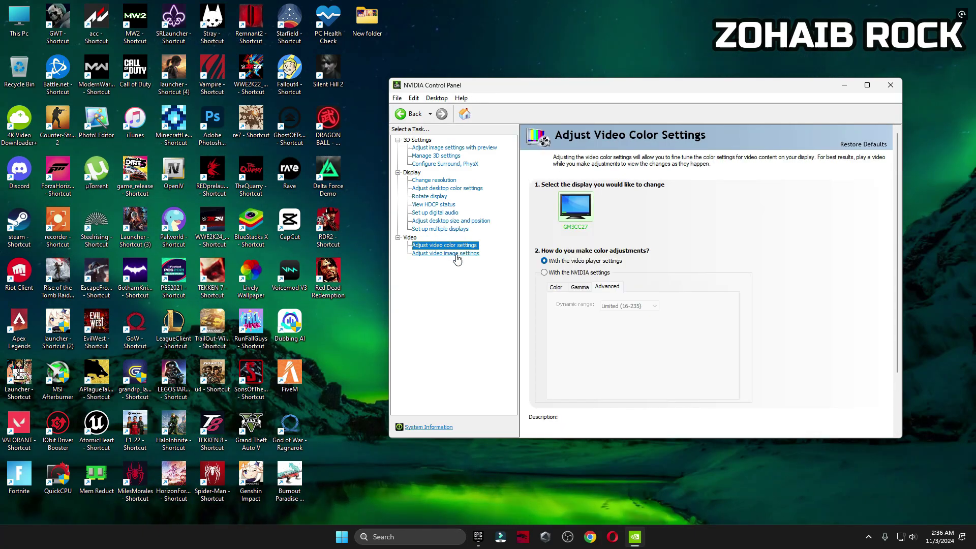
click(455, 254)
click(460, 147)
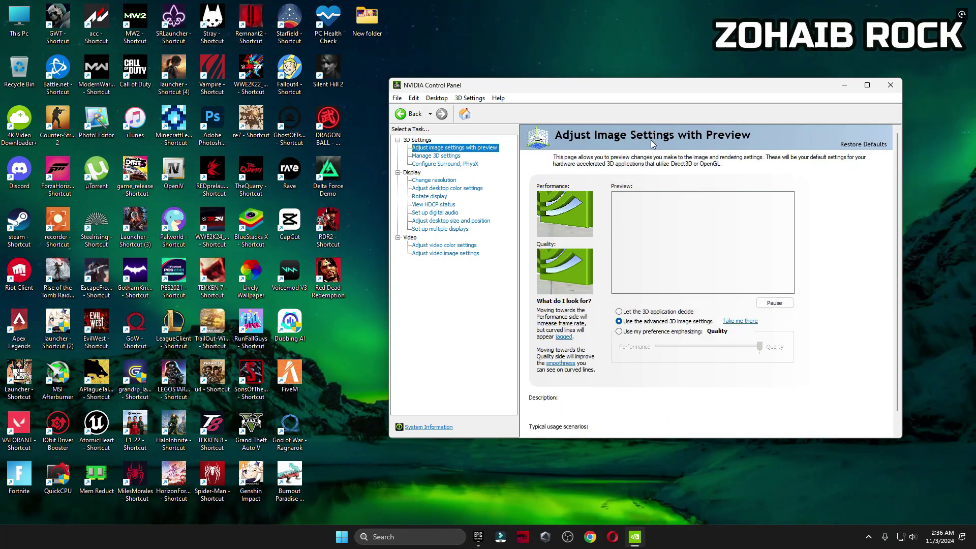
key(alt+F4)
Open Windows Settings and go through Gaming and Game Mode to the Graphics page for custom app options.
key(super)
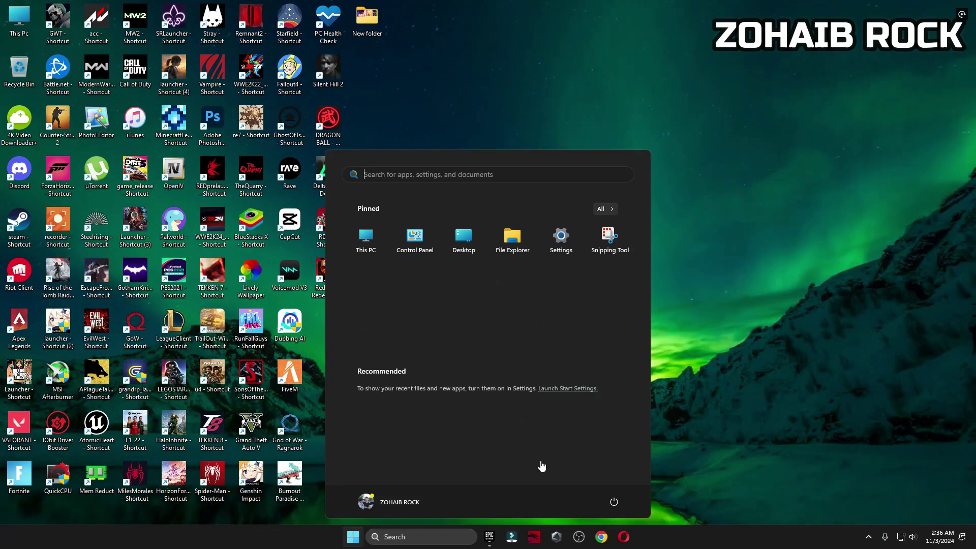
click(561, 239)
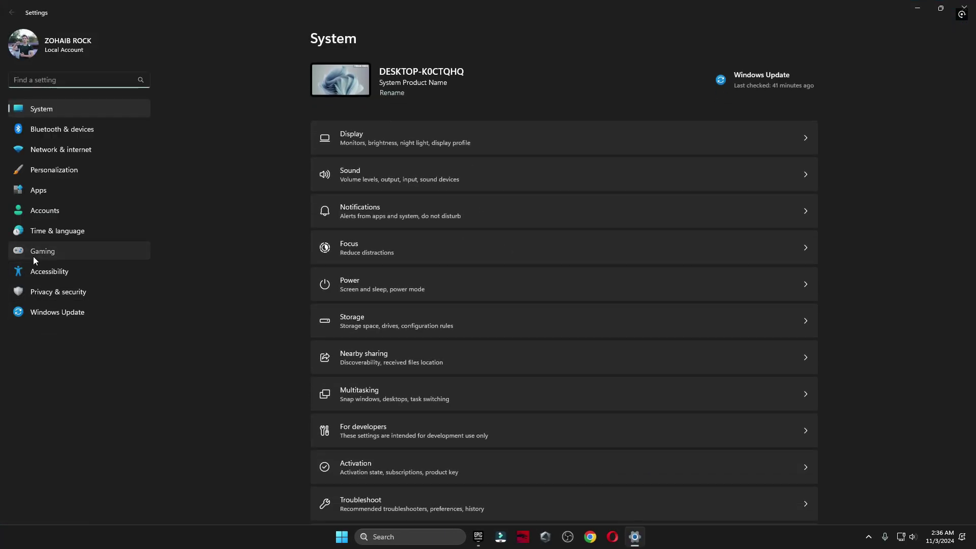
click(32, 252)
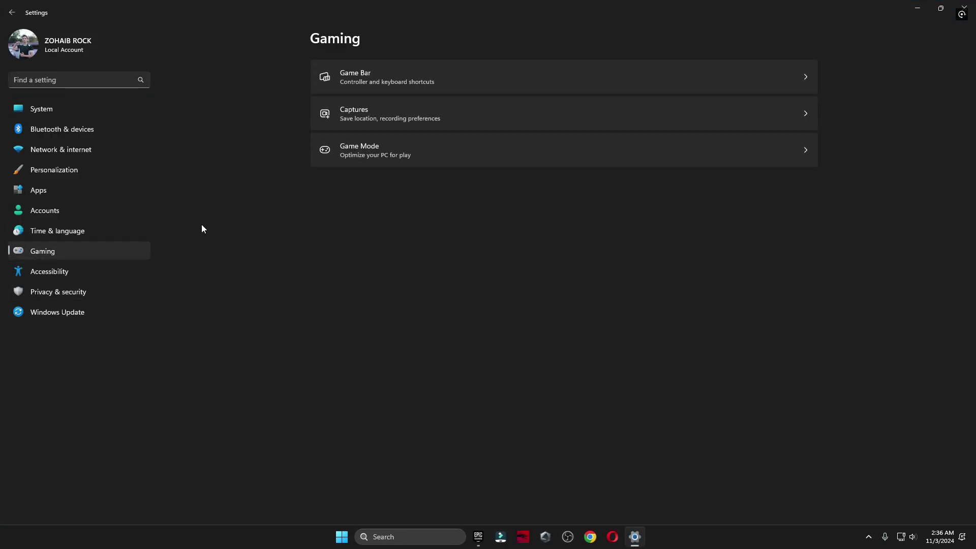
click(407, 157)
click(419, 143)
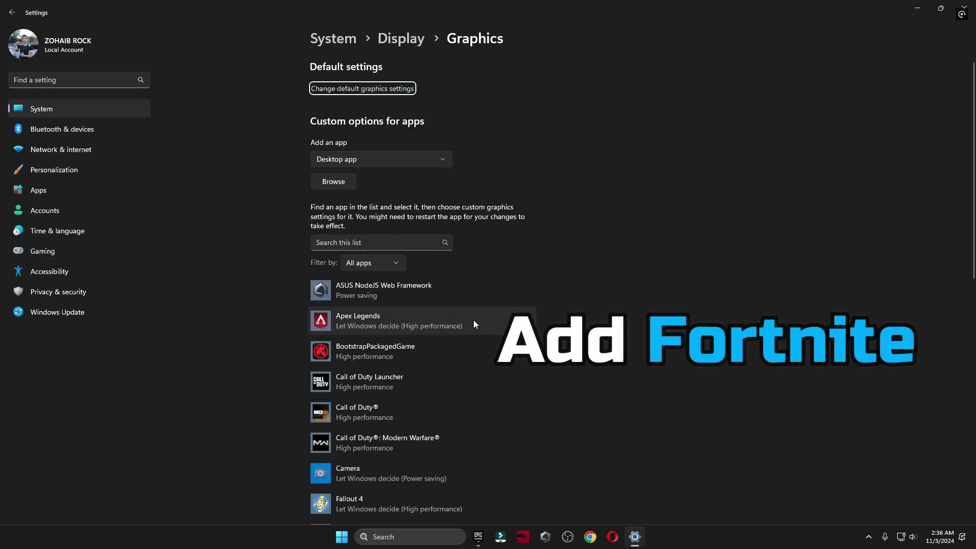
Check for Fortnite in the list of apps with custom graphics options and expand its entry.
scroll(474, 319, down, 2)
scroll(474, 266, down, 1)
click(483, 394)
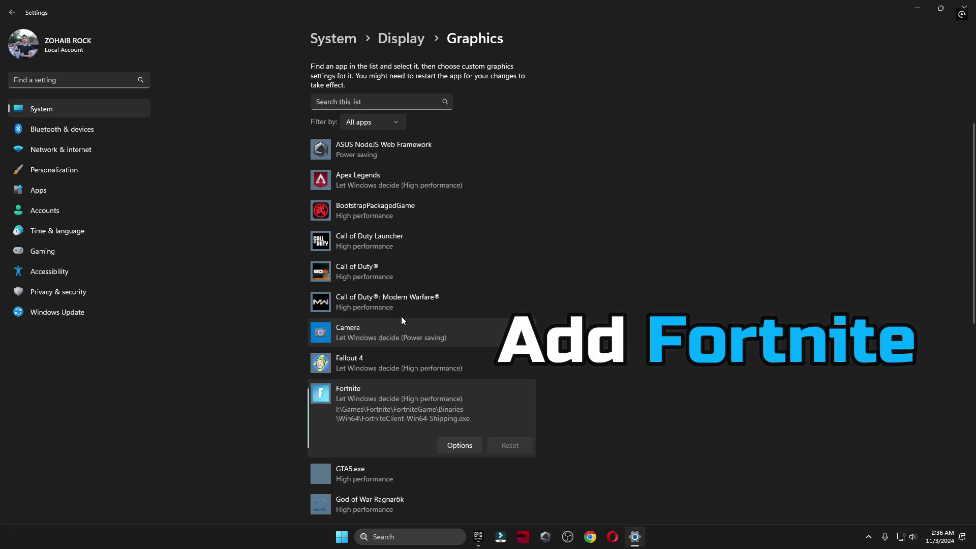
scroll(401, 319, up, 3)
Add FortniteClient-Win64-Shipping from Games\Fortnite\FortniteGame\Binaries\Win64 on the I: drive as a desktop app with custom graphics options.
click(334, 181)
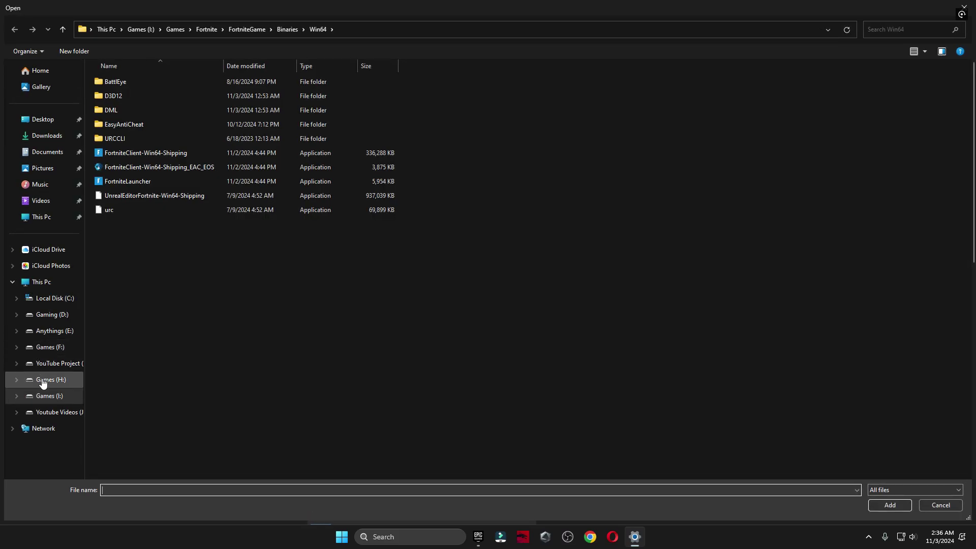
click(46, 395)
double_click(129, 79)
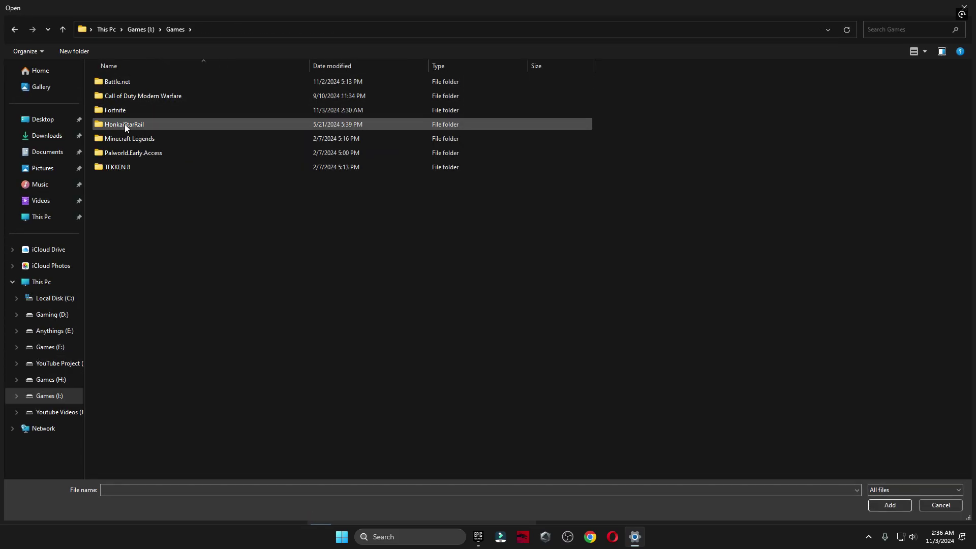
double_click(157, 113)
double_click(163, 125)
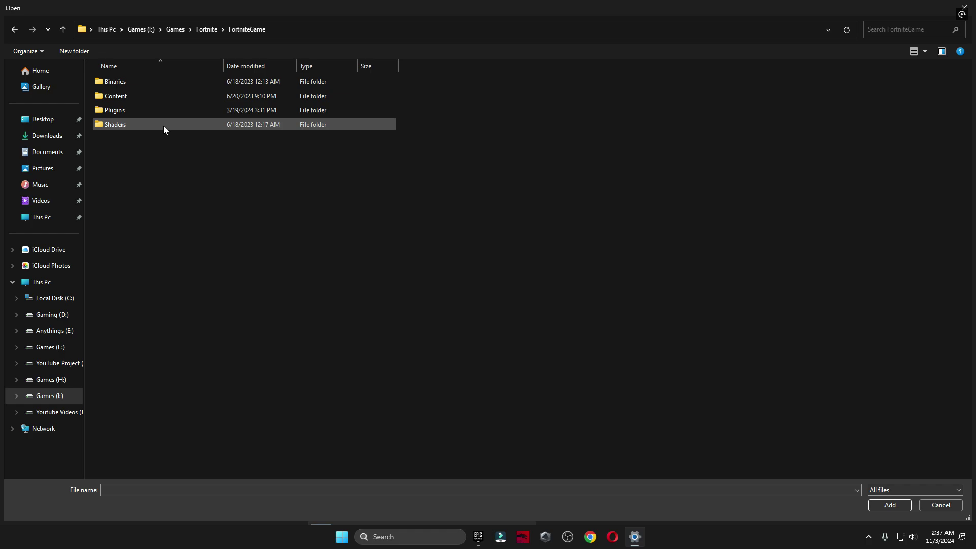
double_click(154, 81)
double_click(151, 95)
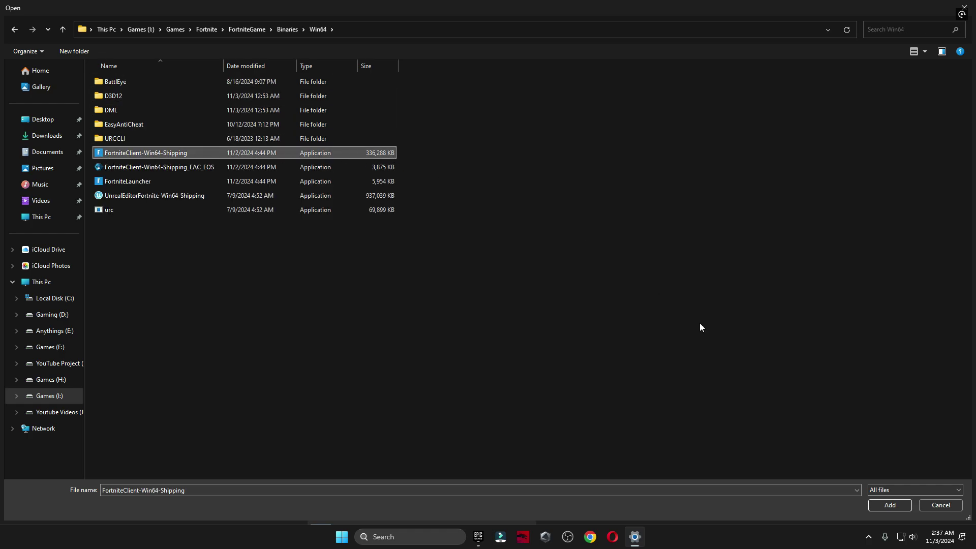
click(886, 506)
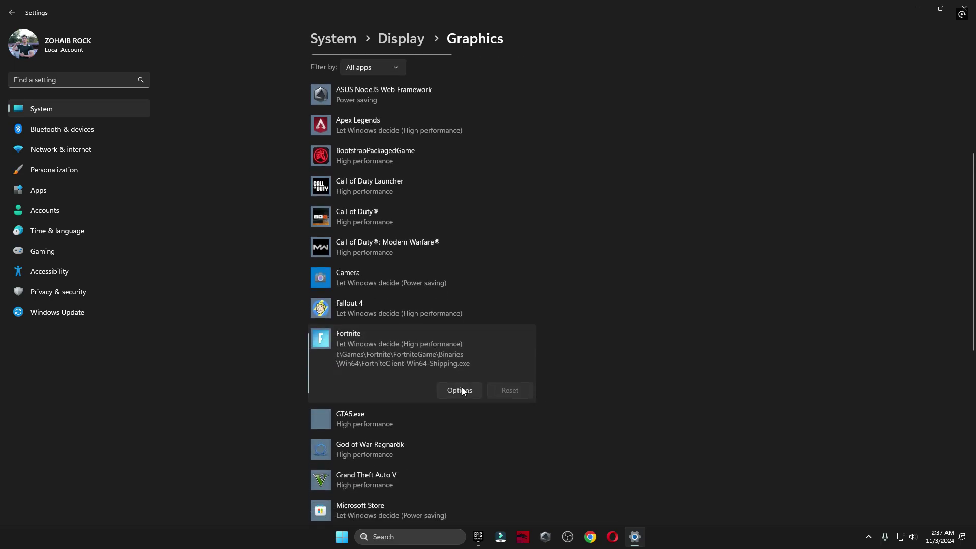
Set Fortnite's graphics preference to High performance and save it.
click(461, 390)
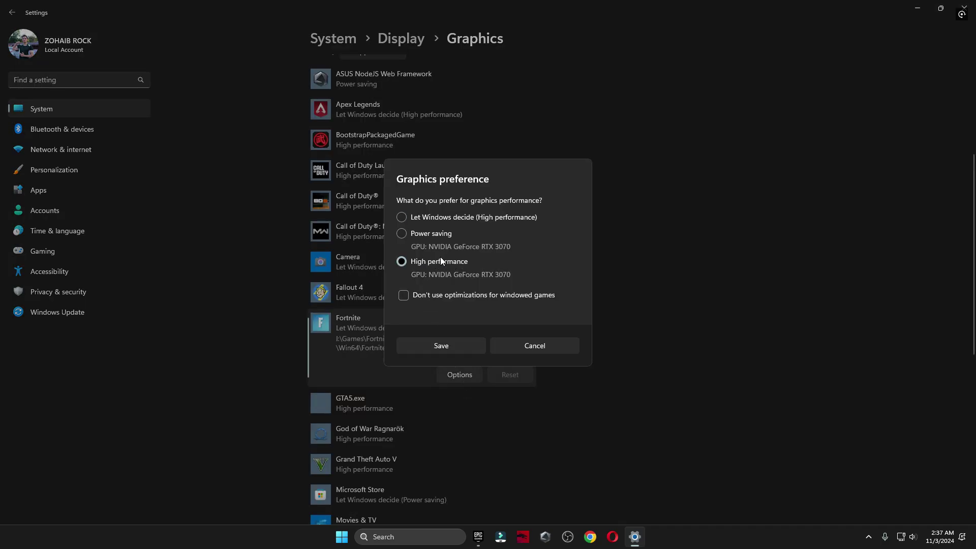
click(437, 345)
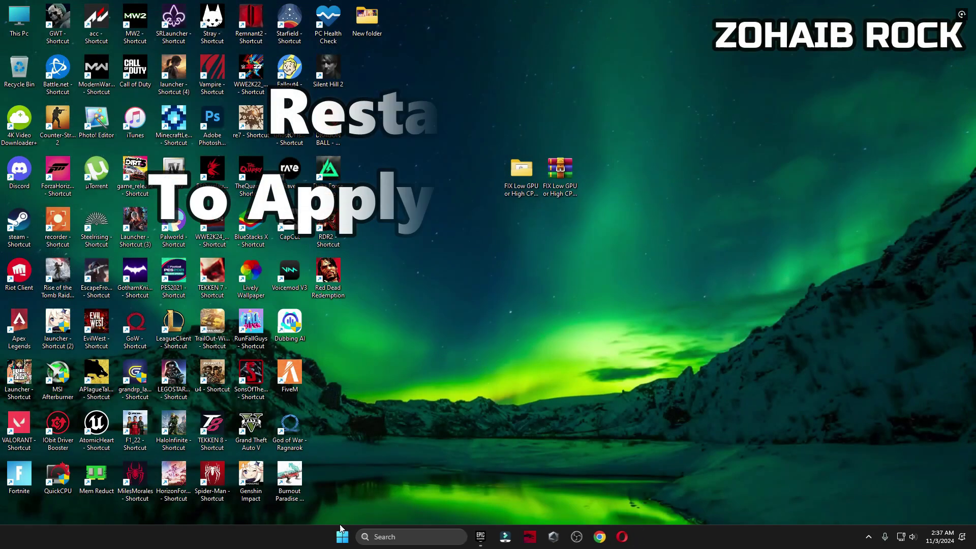
Bring up the power options to restart the PC and apply the changes.
click(355, 537)
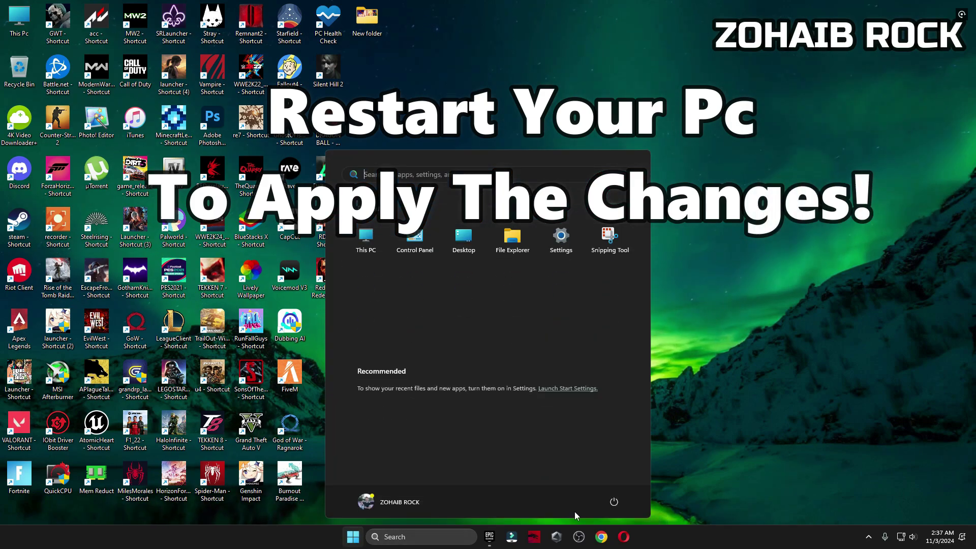
click(614, 502)
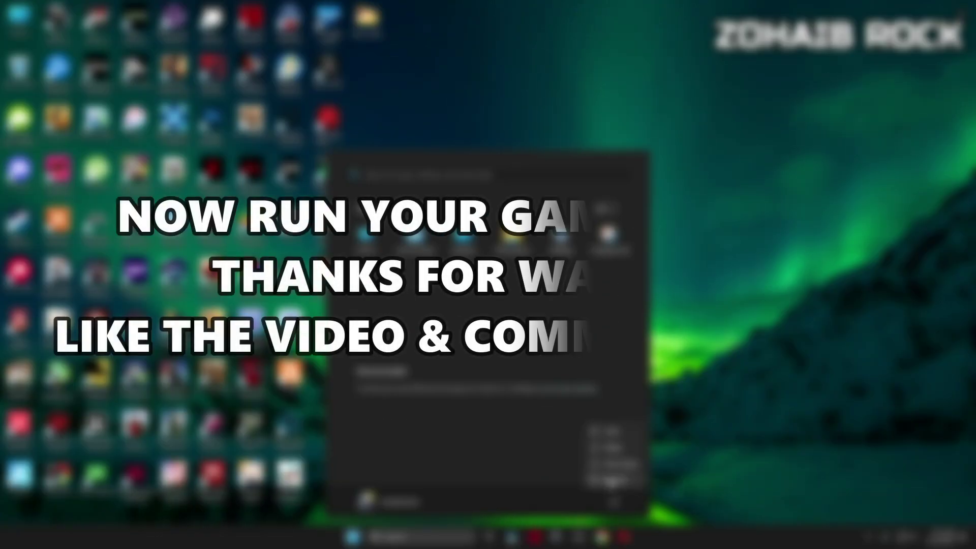